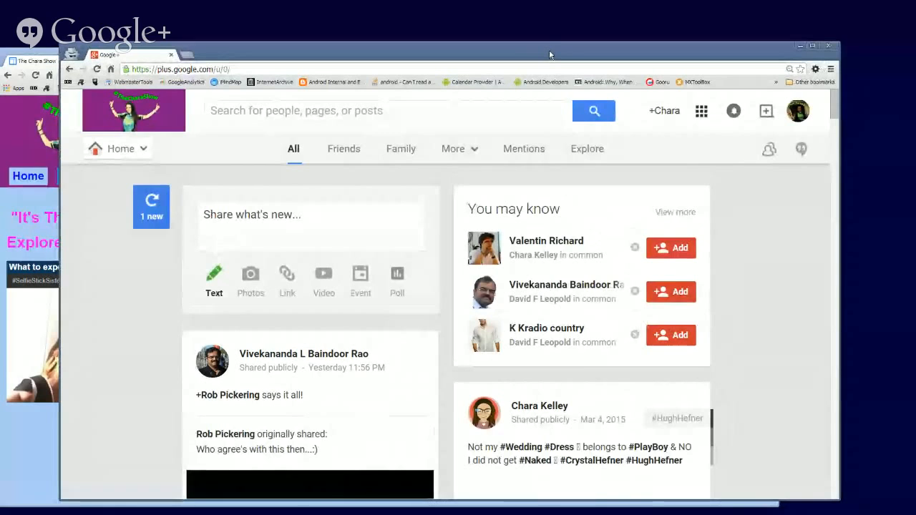
- Open Google Sites from the Google+ page to list the domain's sites
left_click_drag(549, 54, 552, 42)
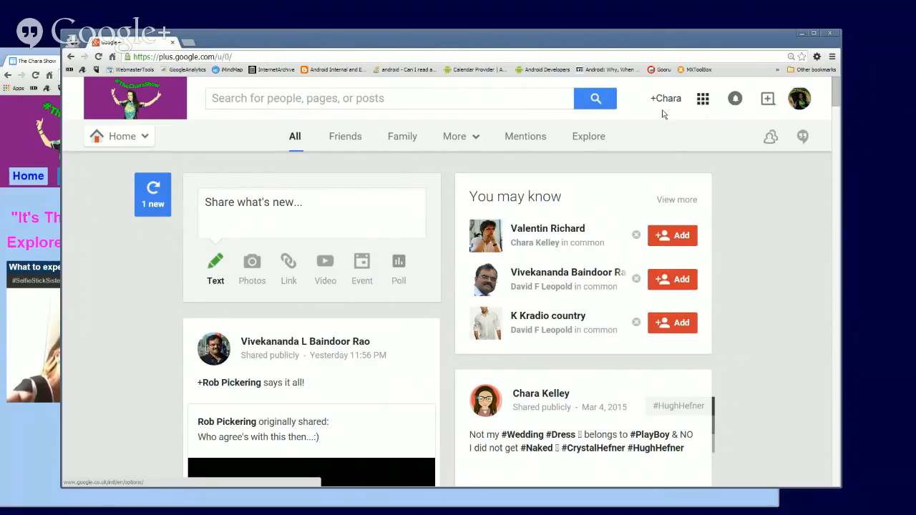
left_click(704, 100)
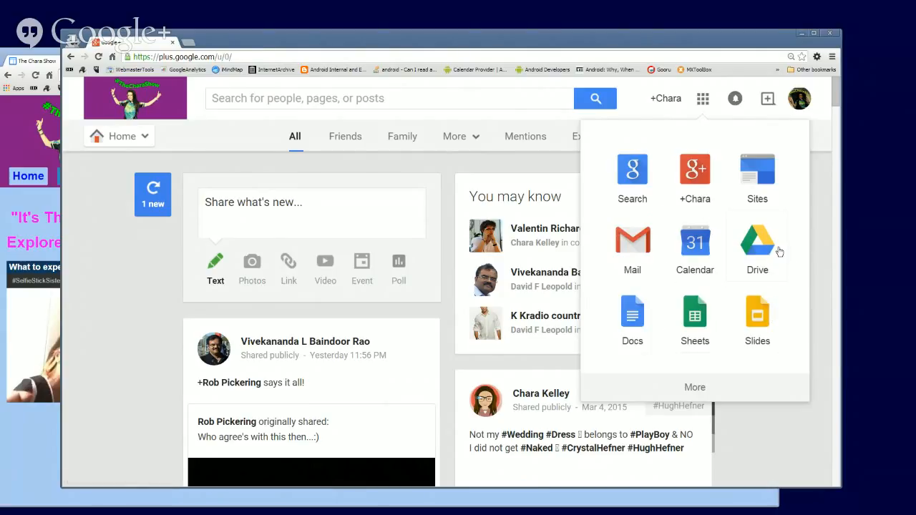
left_click(759, 179)
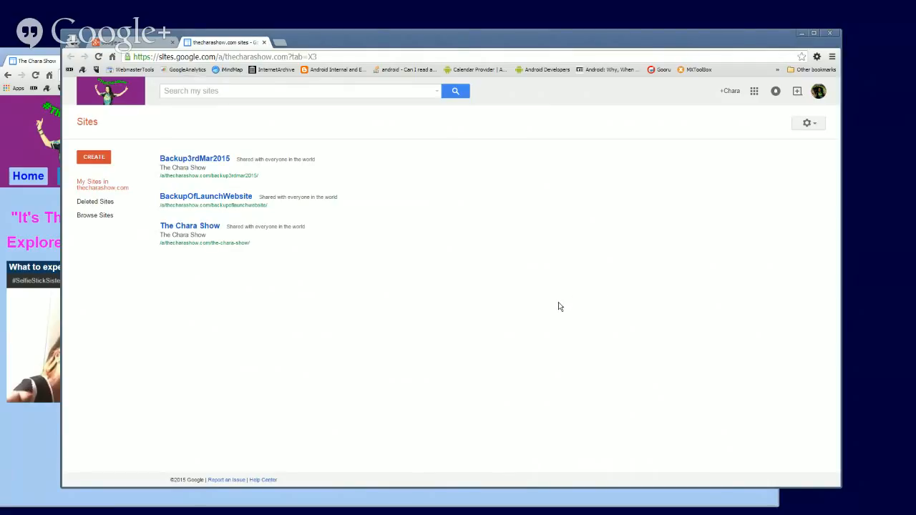
- Switch to the published thecharashow.com site and review its About page and the Signup page's form
left_click(35, 57)
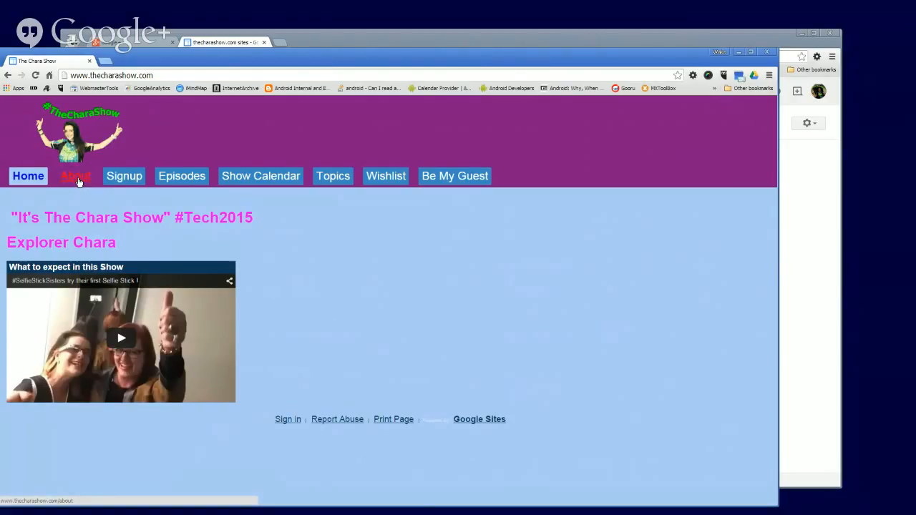
left_click(78, 182)
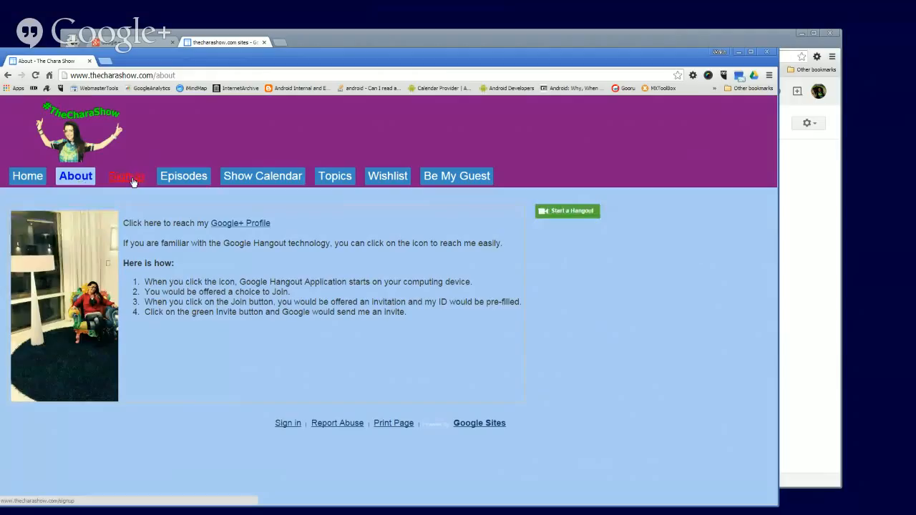
left_click(133, 181)
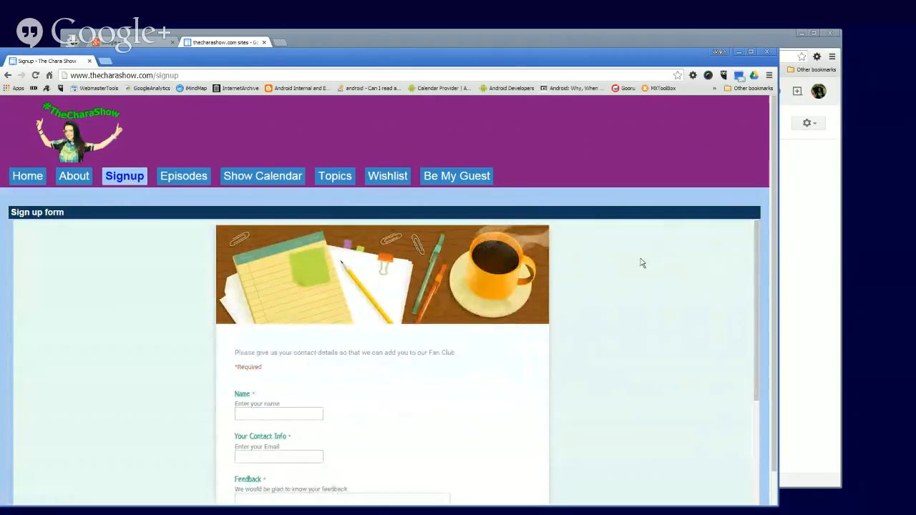
scroll(640, 263, "down", 2)
scroll(642, 265, "down", 2)
scroll(640, 263, "up", 2)
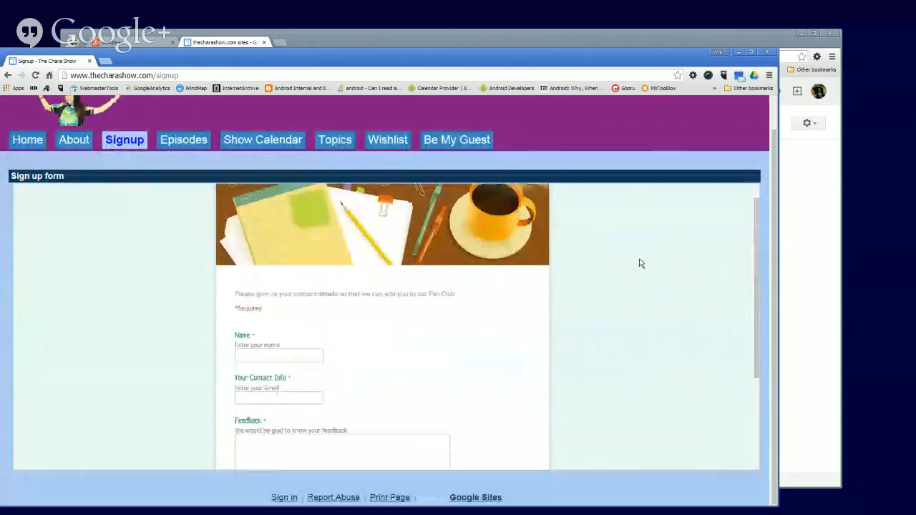
scroll(640, 263, "up", 2)
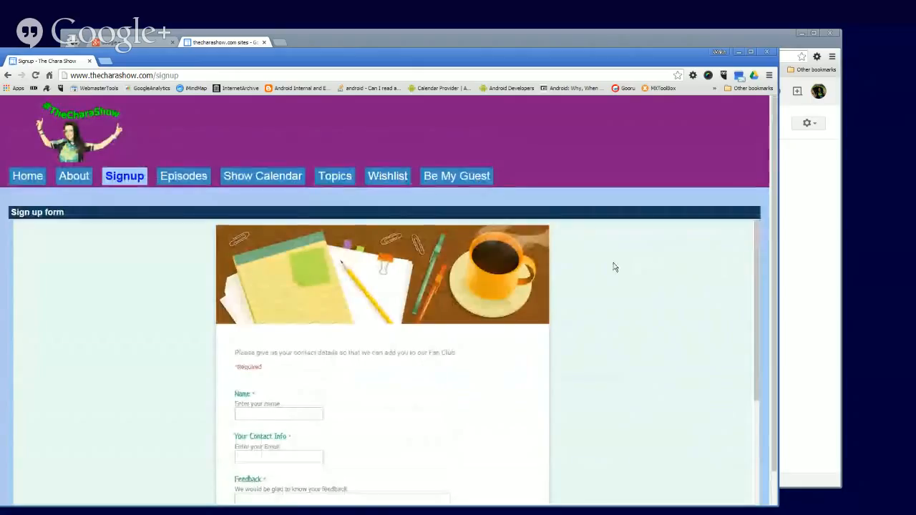
- Review the published site's Episodes, Show Calendar, Topics and Wishlist pages, including the lower part of the wishlist form
left_click(187, 180)
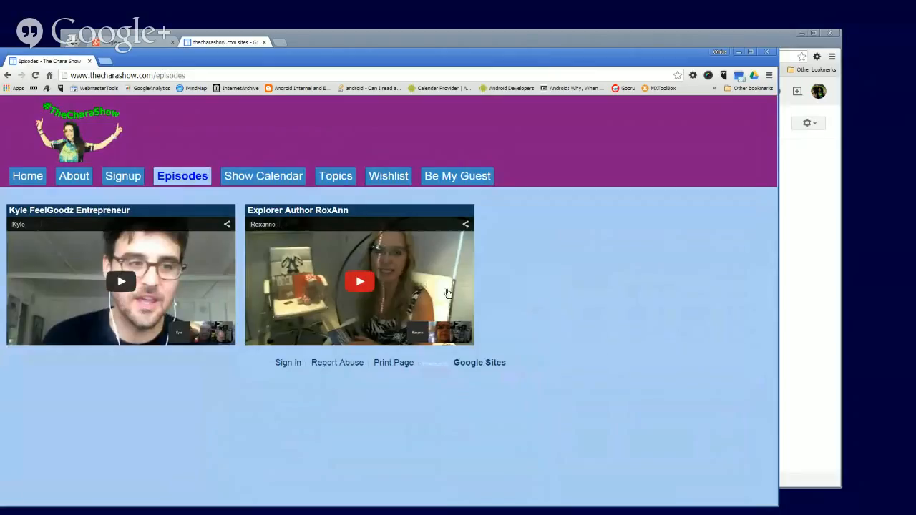
left_click(256, 183)
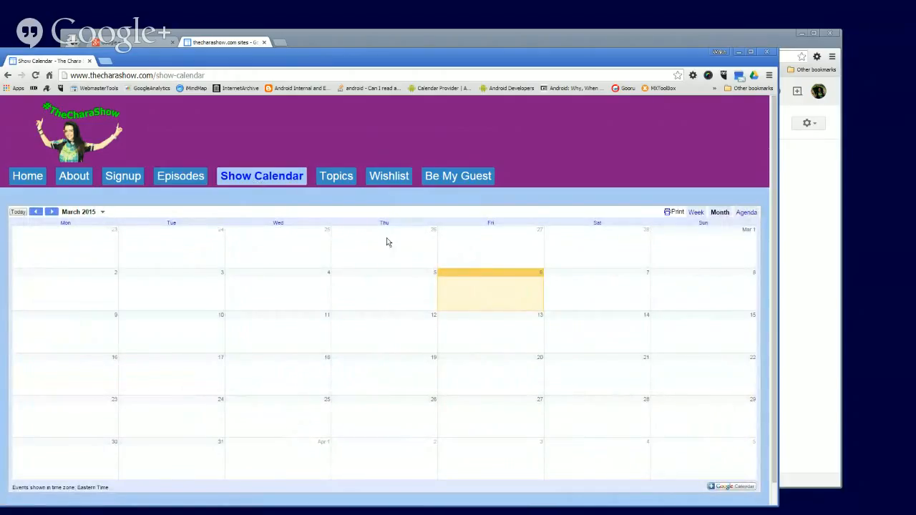
left_click(343, 184)
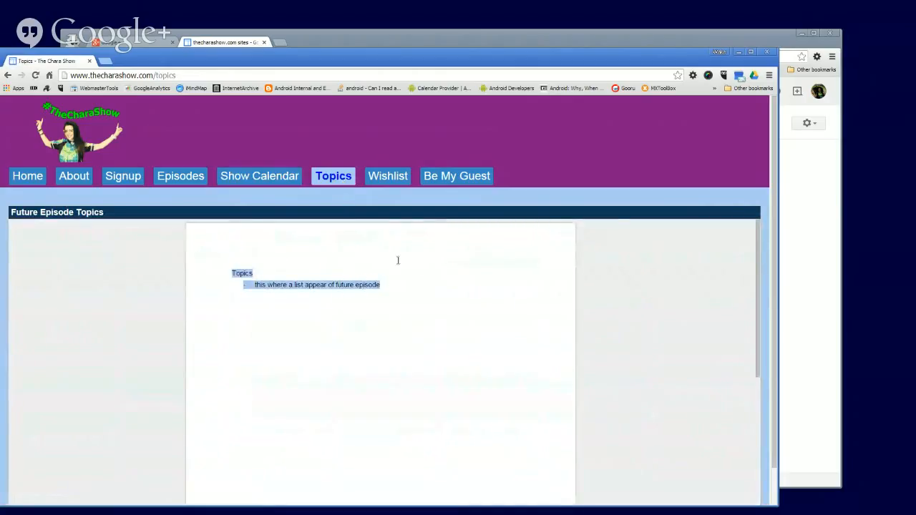
left_click(392, 182)
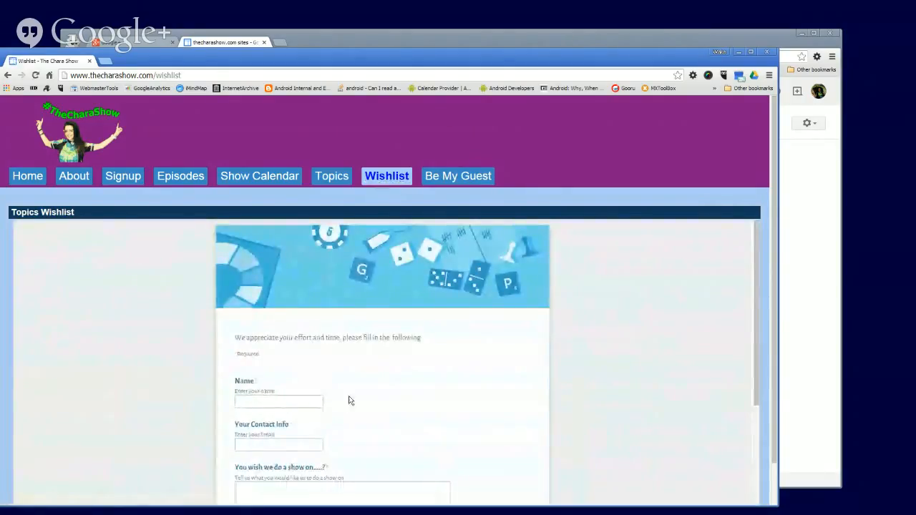
scroll(348, 401, "down", 3)
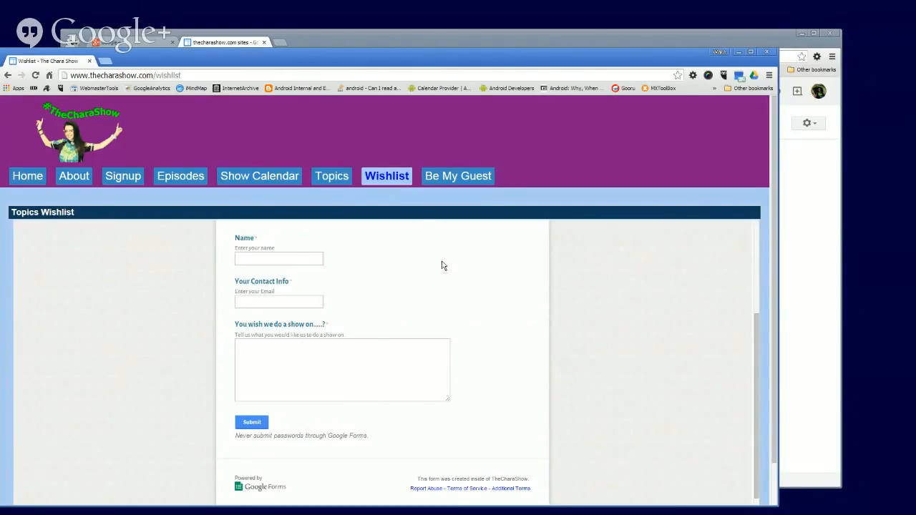
- Examine the whole form on the published site's Be My Guest page
left_click(460, 180)
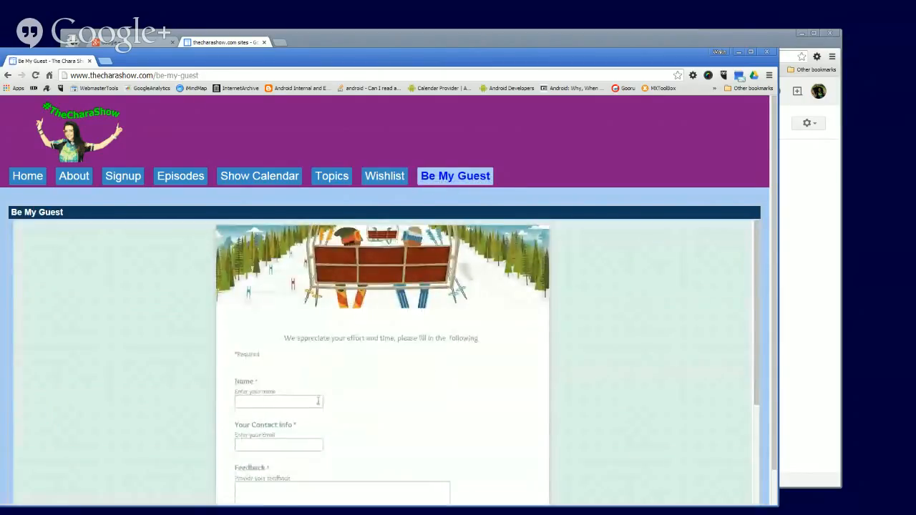
scroll(362, 379, "down", 2)
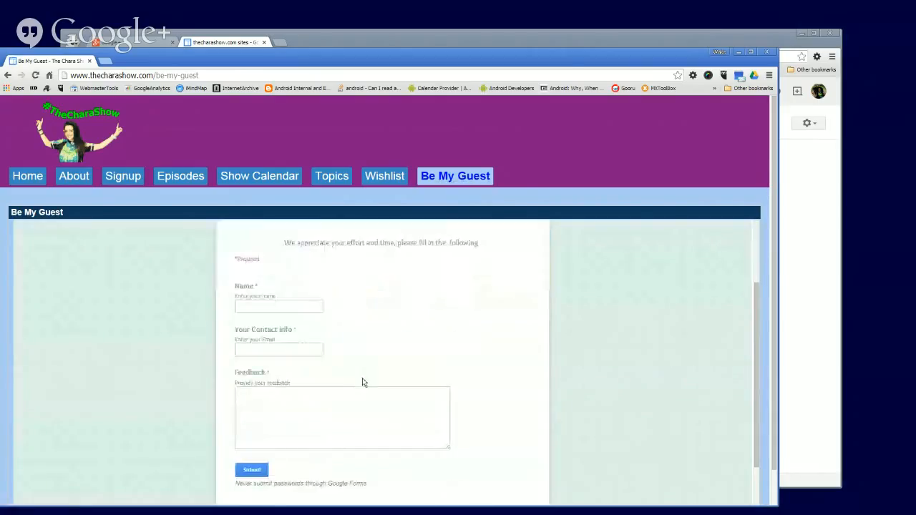
scroll(425, 419, "down", 4)
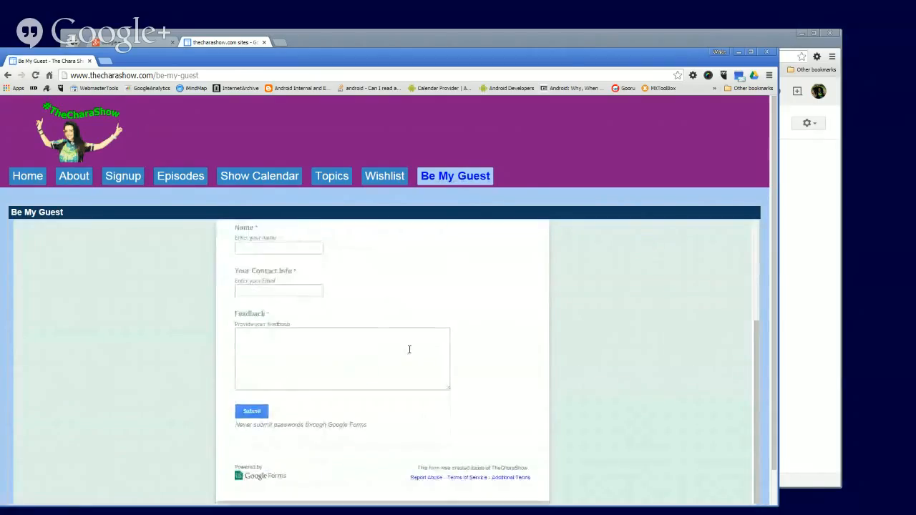
scroll(464, 341, "up", 4)
scroll(464, 341, "up", 1)
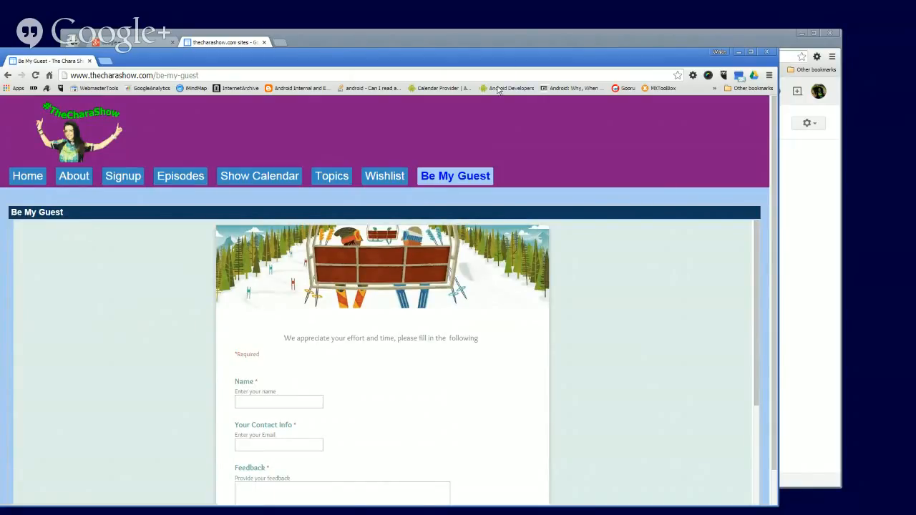
- Revisit the list of Google apps on the Google+ page and return to the Google Sites list
left_click(571, 37)
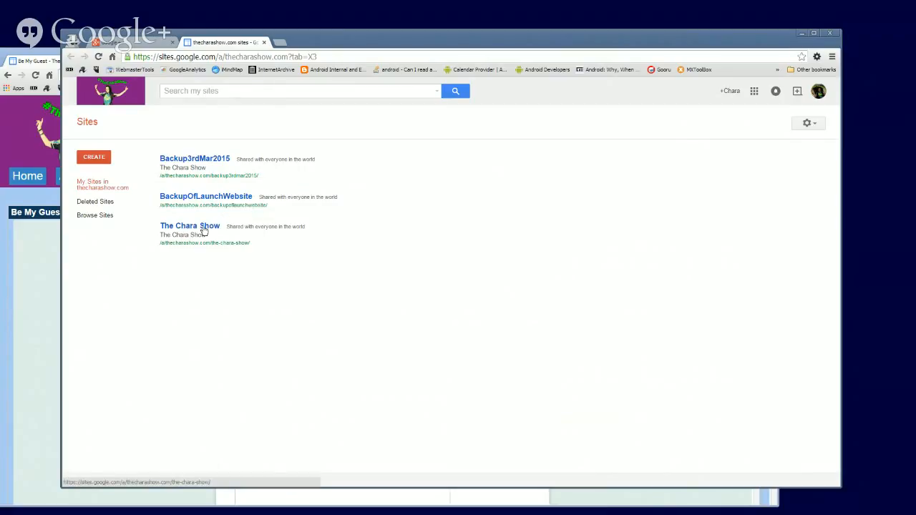
left_click(149, 45)
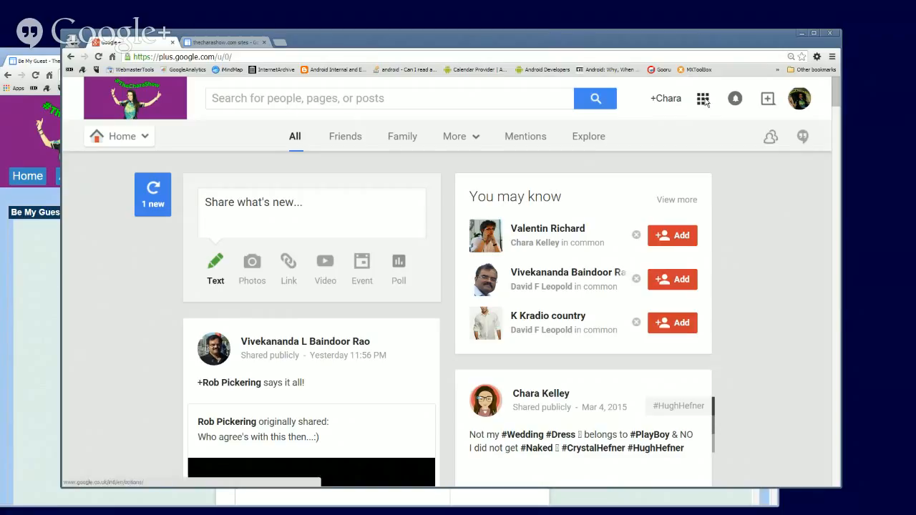
left_click(704, 99)
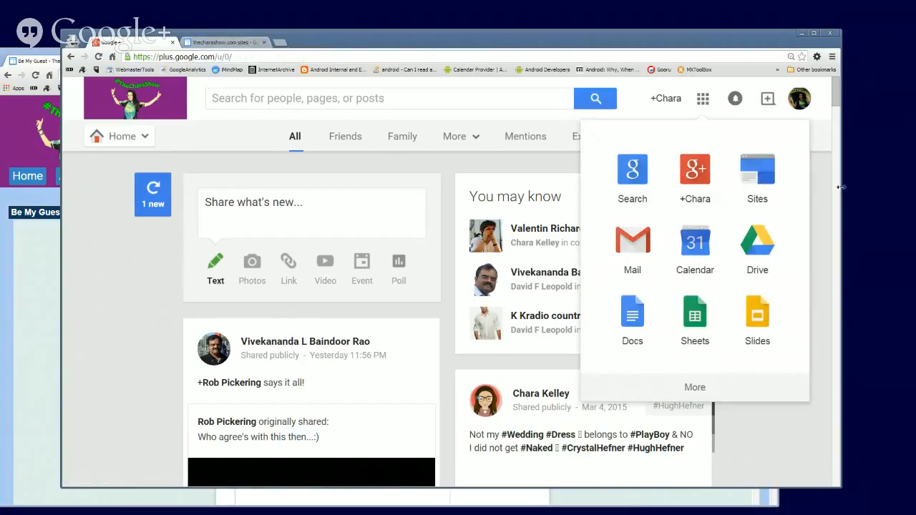
left_click(228, 45)
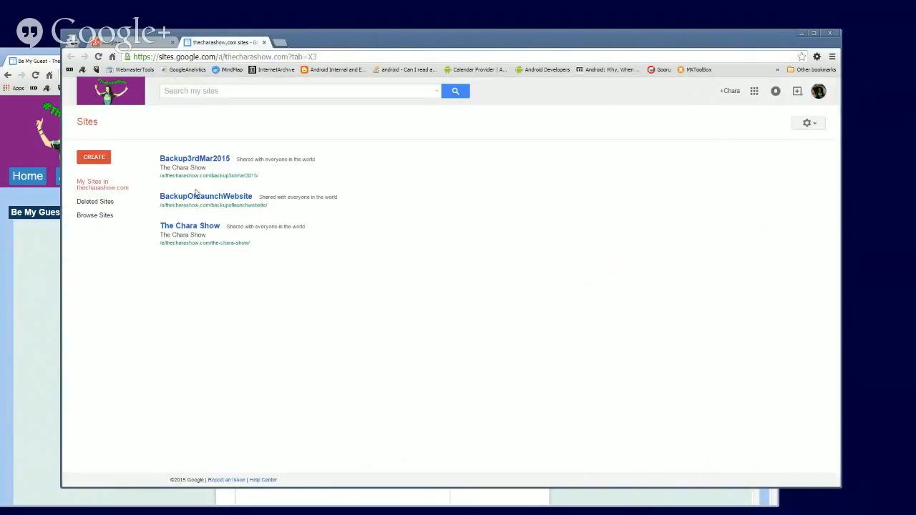
- Open The Chara Show site from the list and bring up its general site management settings
left_click(181, 228)
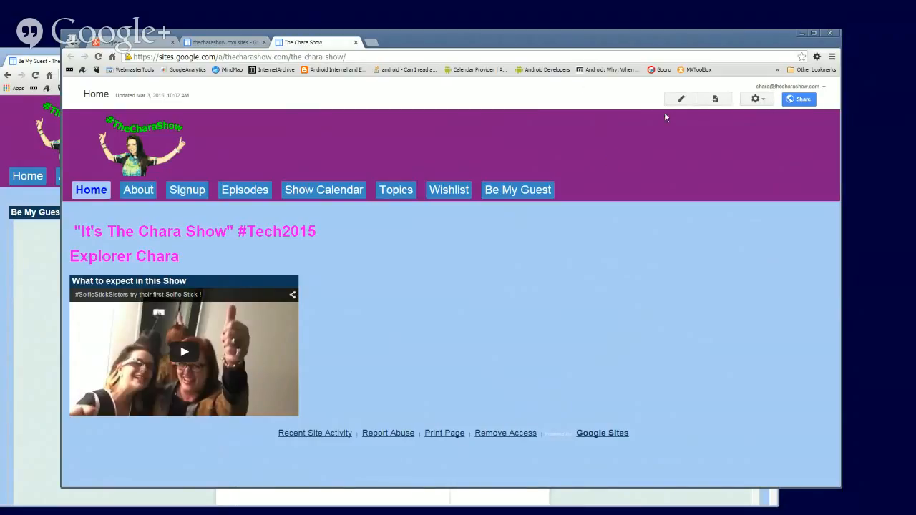
left_click(759, 100)
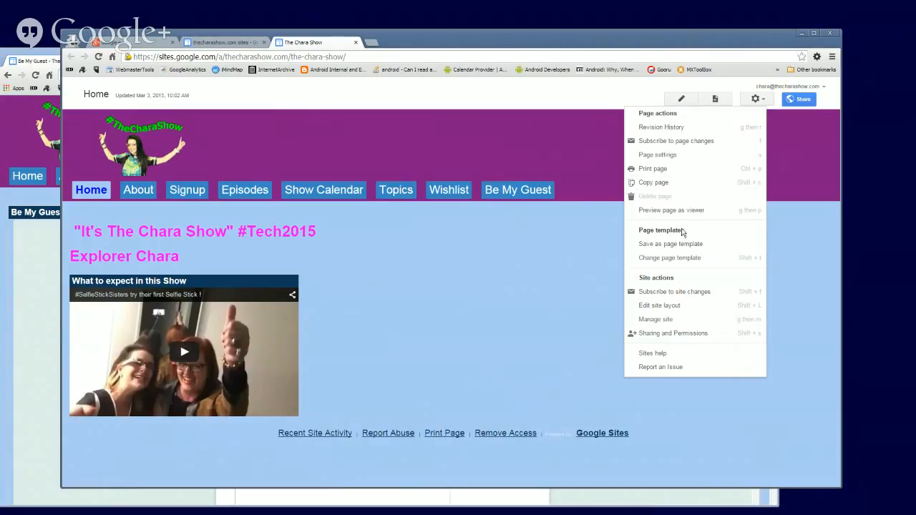
left_click(662, 322)
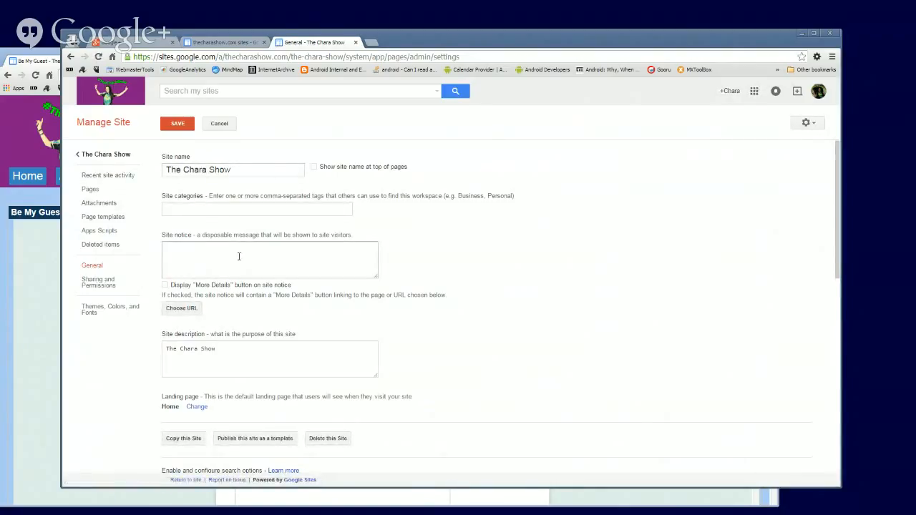
- Copy the site as BackupOn6thMarch2015, with its revisions included
scroll(335, 265, "down", 2)
scroll(334, 265, "down", 3)
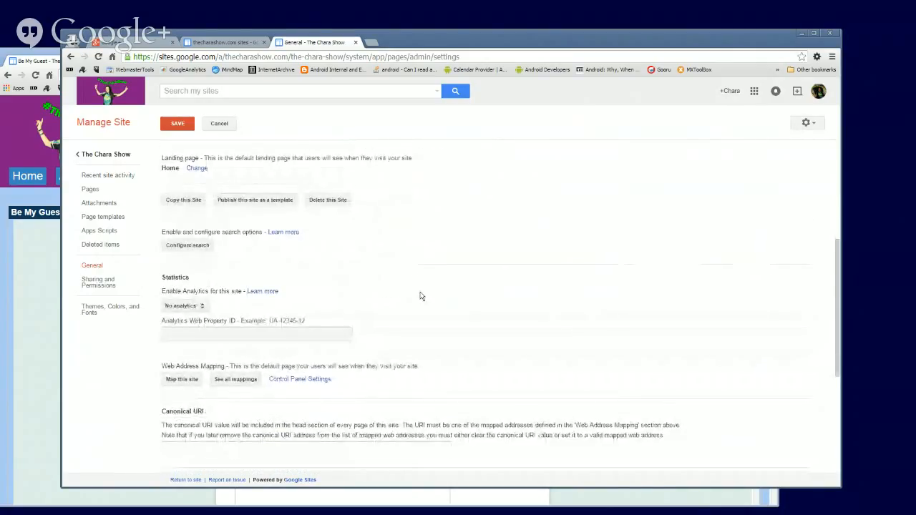
scroll(422, 299, "down", 2)
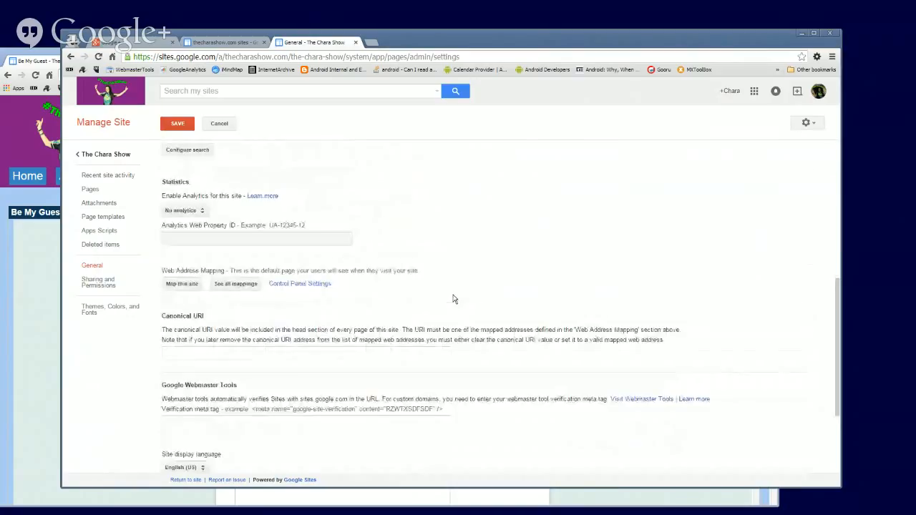
scroll(453, 300, "down", 2)
scroll(454, 298, "up", 5)
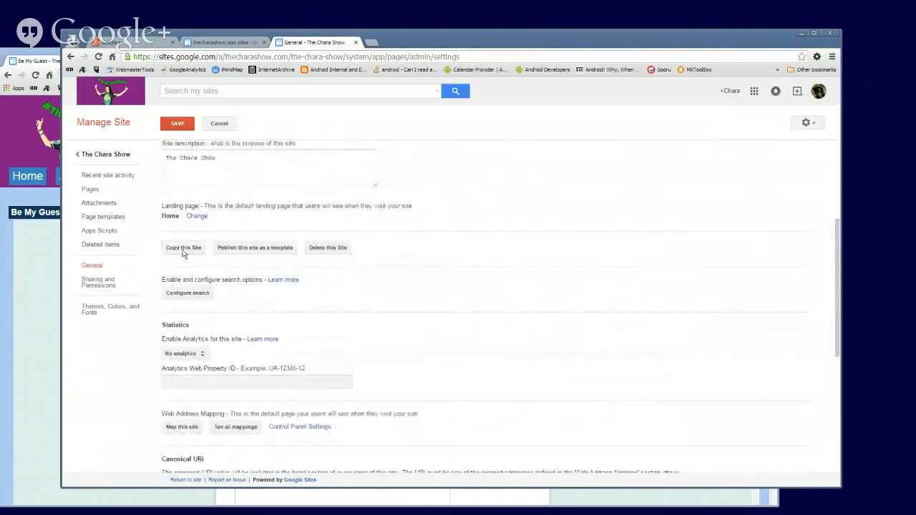
left_click(183, 248)
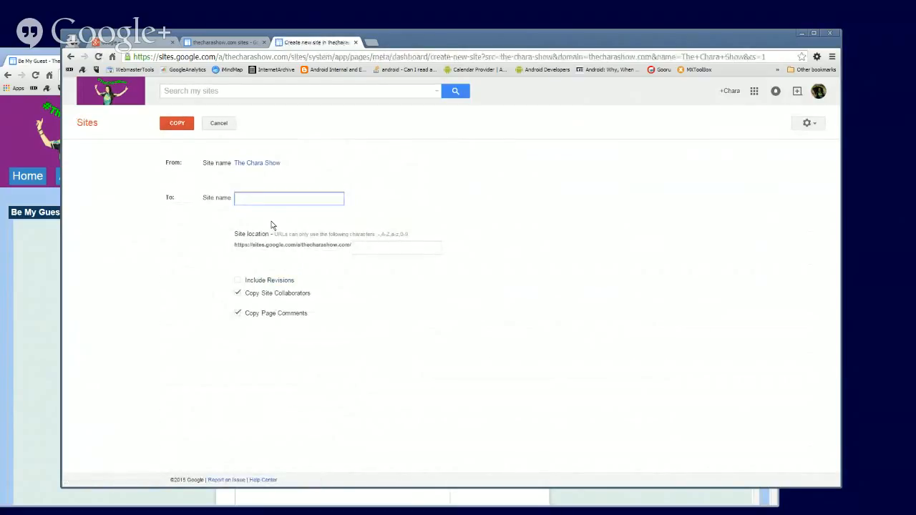
type("BackupOn")
type("6")
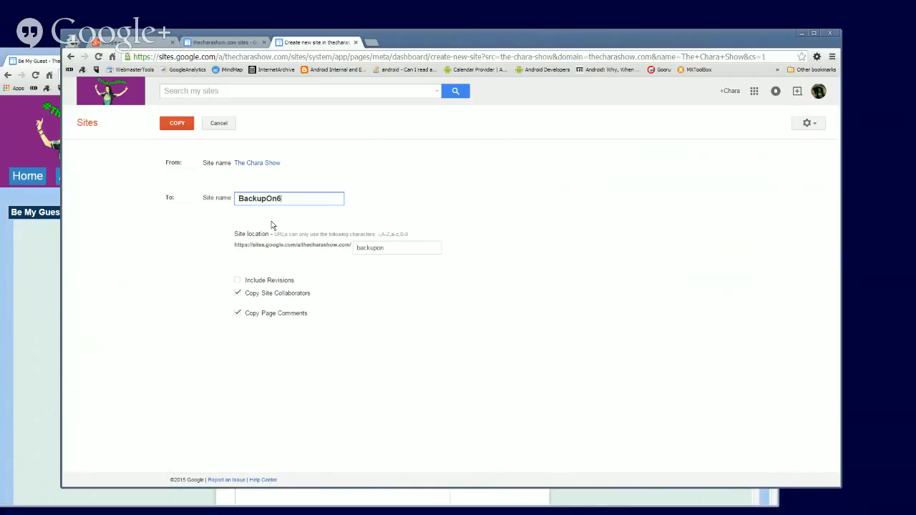
type("thMarch2015")
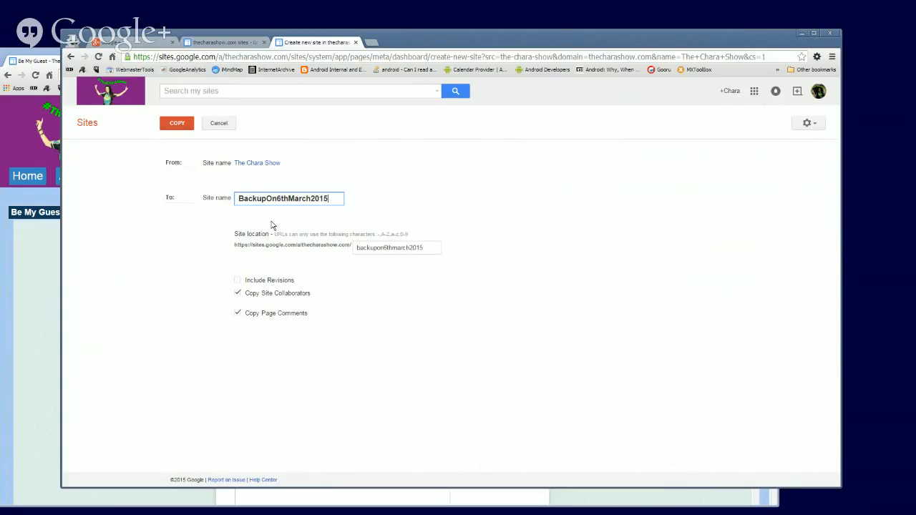
left_click(238, 281)
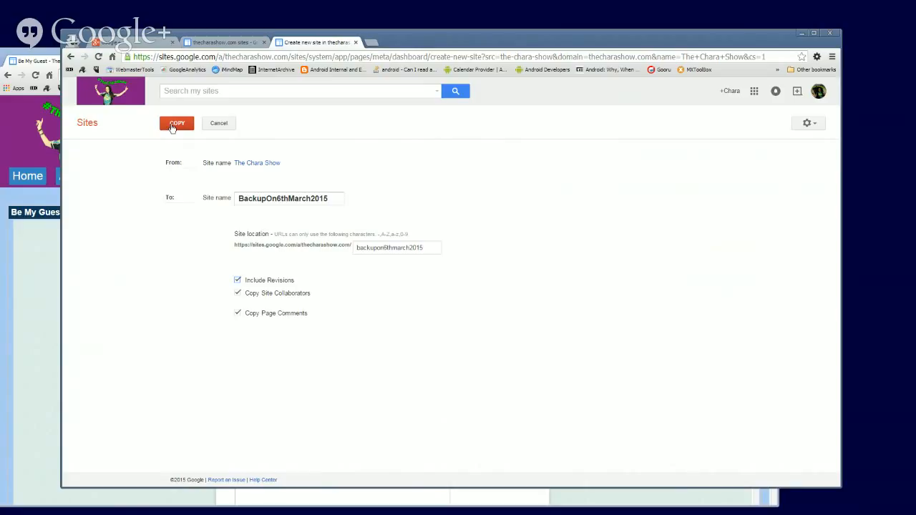
left_click(174, 124)
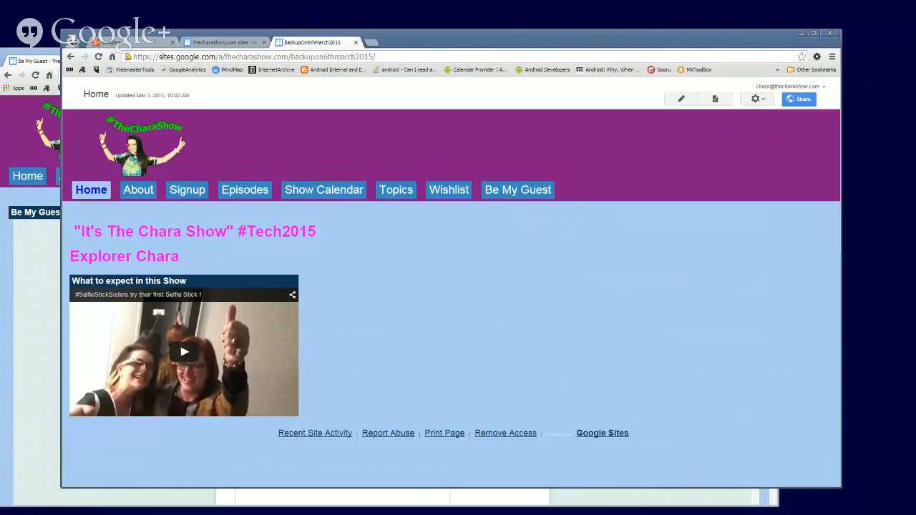
- Leave the backup copy and open the original The Chara Show site from the refreshed sites list
left_click(356, 43)
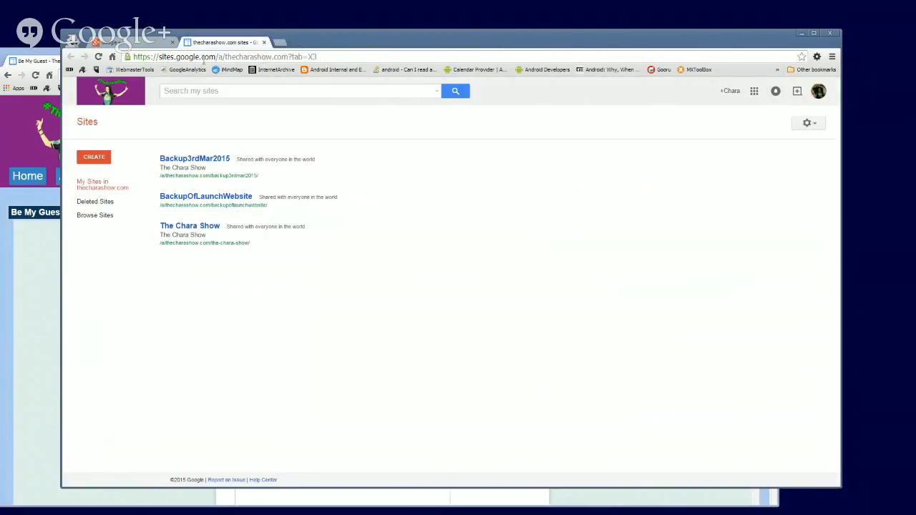
left_click(100, 57)
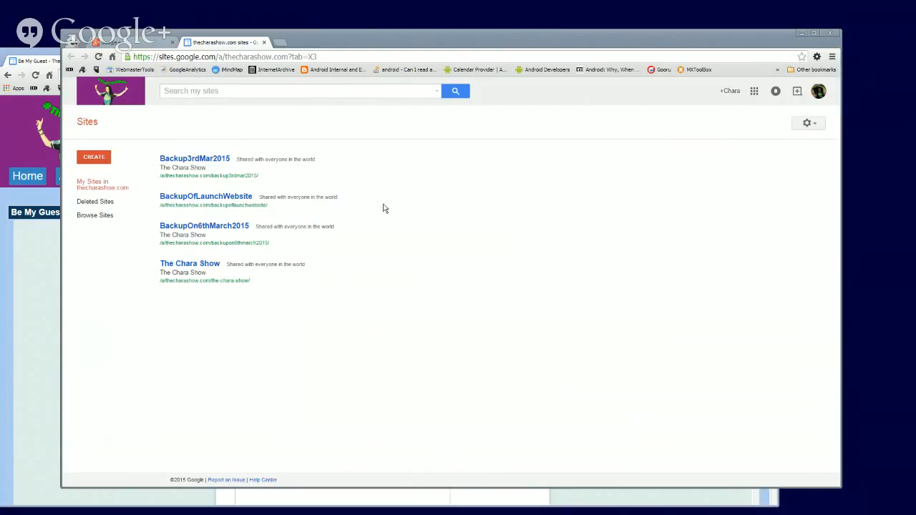
left_click(204, 268)
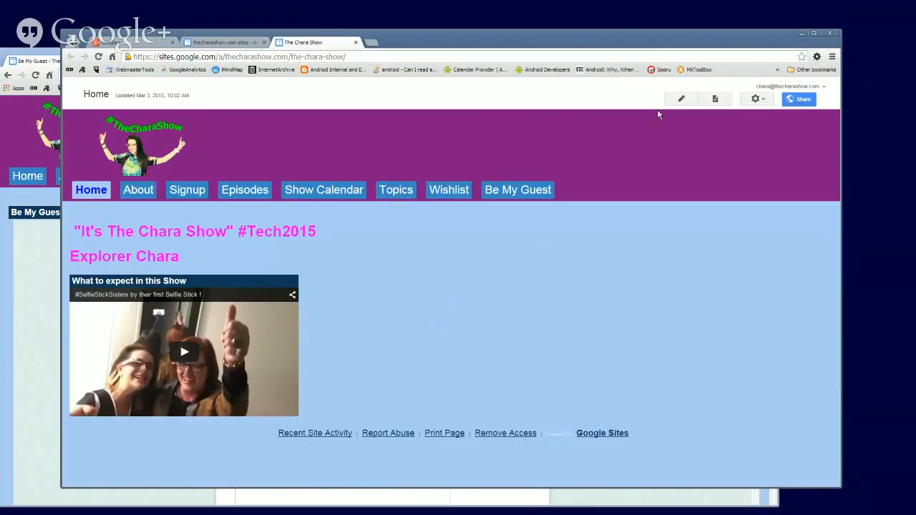
- Create a new top-level page named Blog in The Chara Show site, using the Web Page template
left_click(716, 100)
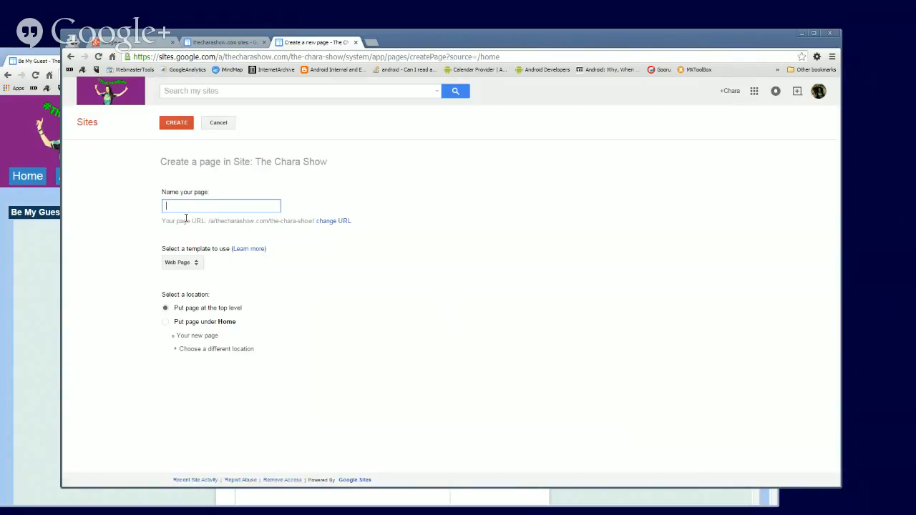
type("Blog")
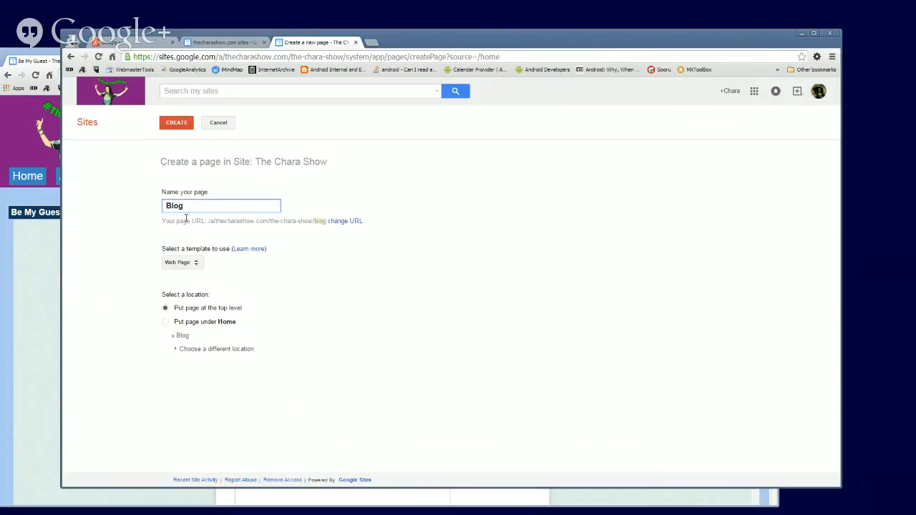
left_click(181, 125)
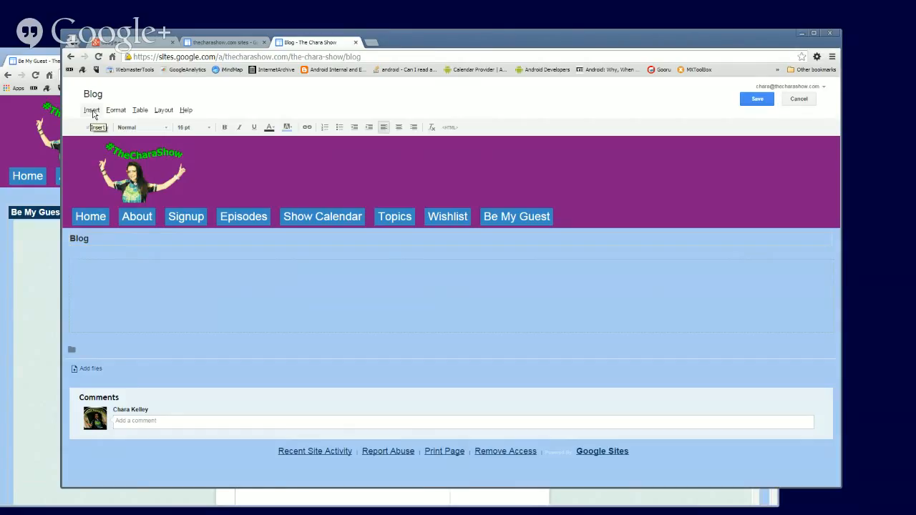
- Add a text box gadget titled "Blog on 6th March 2015" to the Blog page, containing "This is my first blog!"
left_click(92, 111)
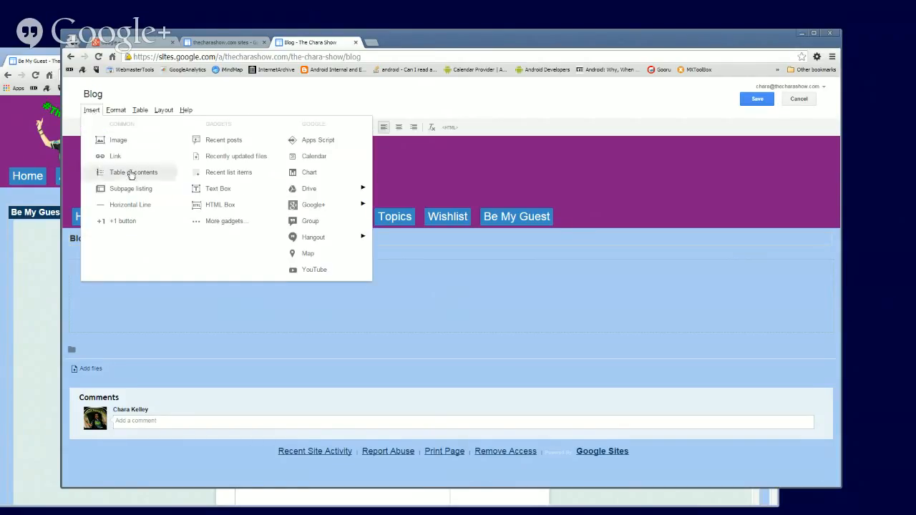
left_click(224, 192)
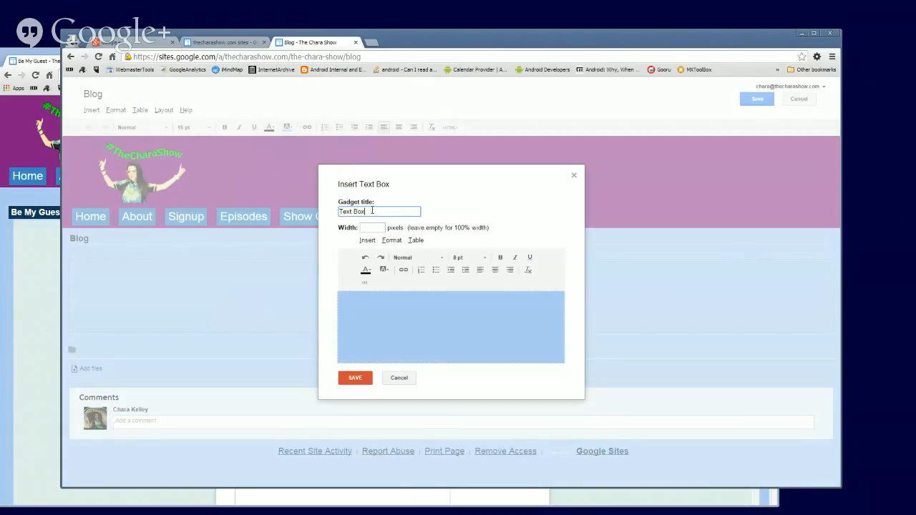
left_click_drag(372, 210, 341, 210)
type("Blog on 6th March 20")
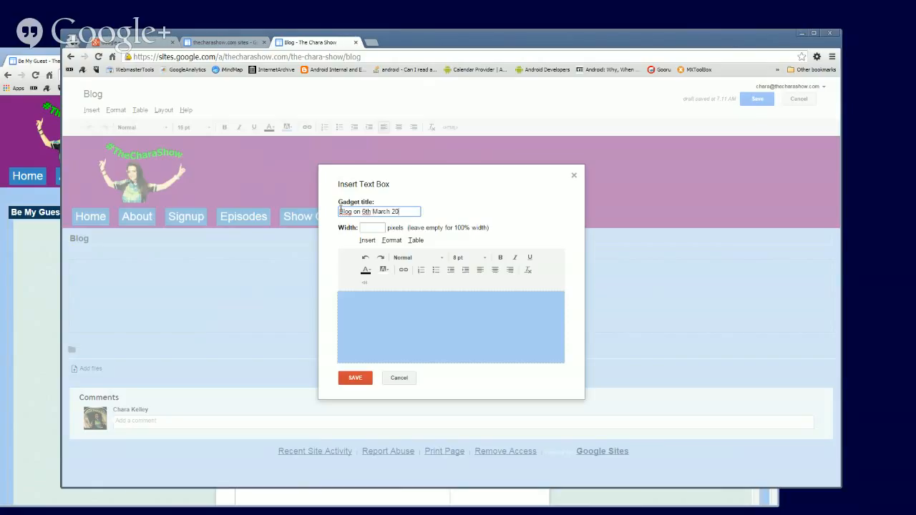
type("15")
left_click(353, 307)
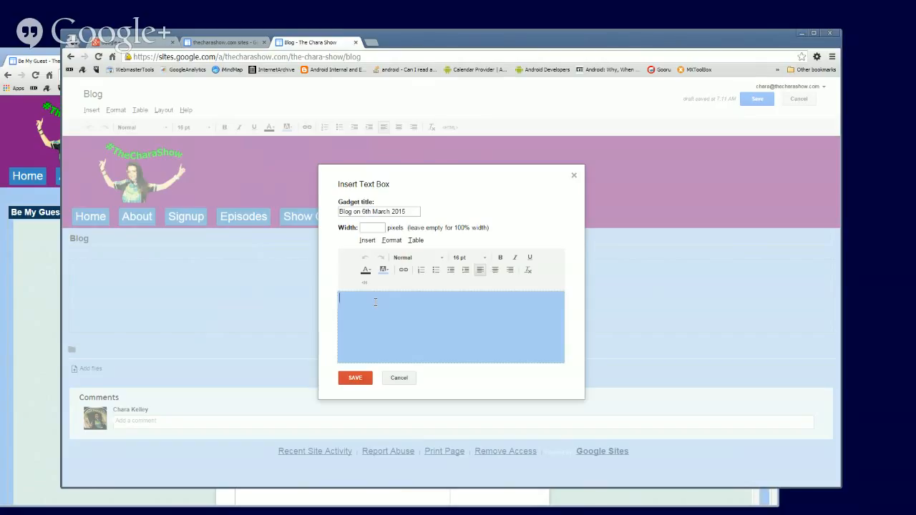
type("This is my first blog!")
- Upload IMG_1489.PNG from the TheCharaShow folder inside Google Drive's Wake folder as an image for the text box
left_click(368, 242)
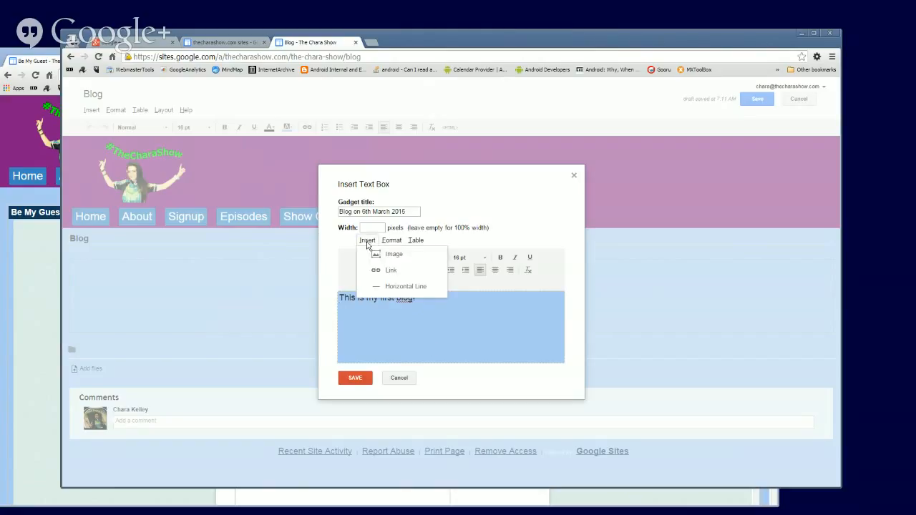
left_click(402, 258)
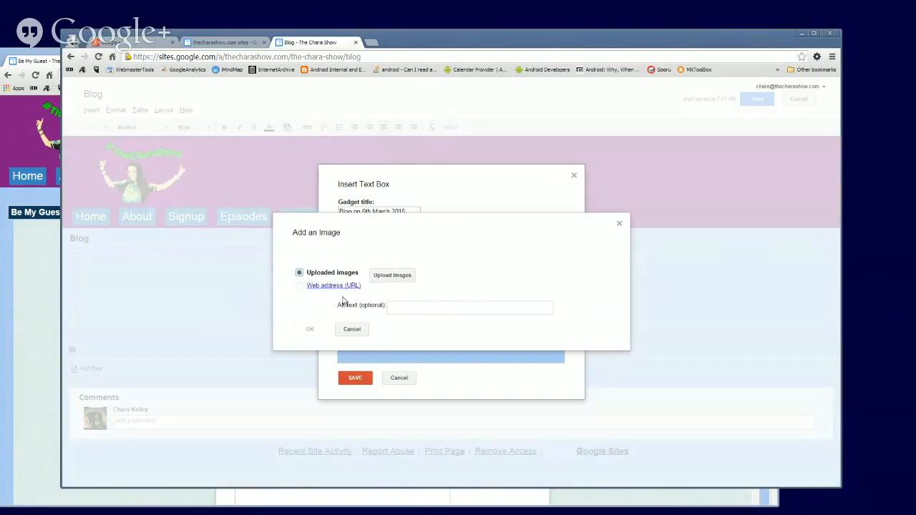
left_click(393, 275)
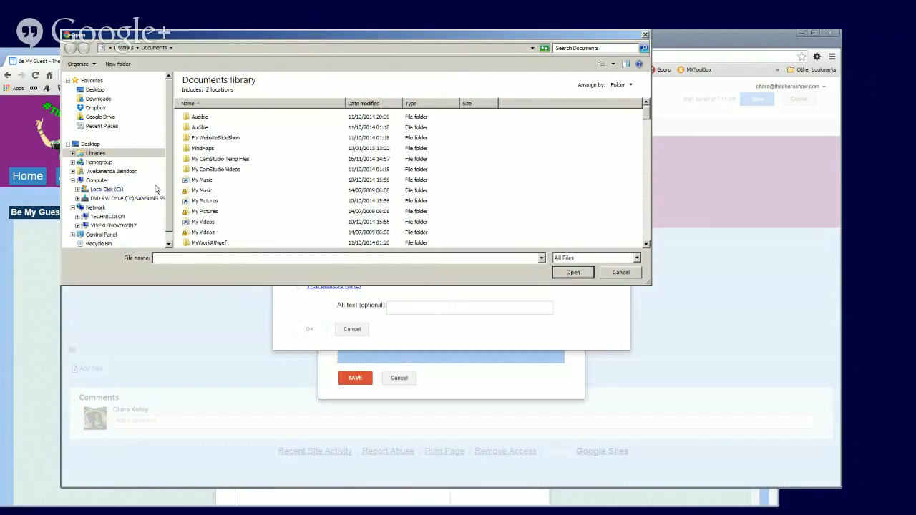
left_click(111, 118)
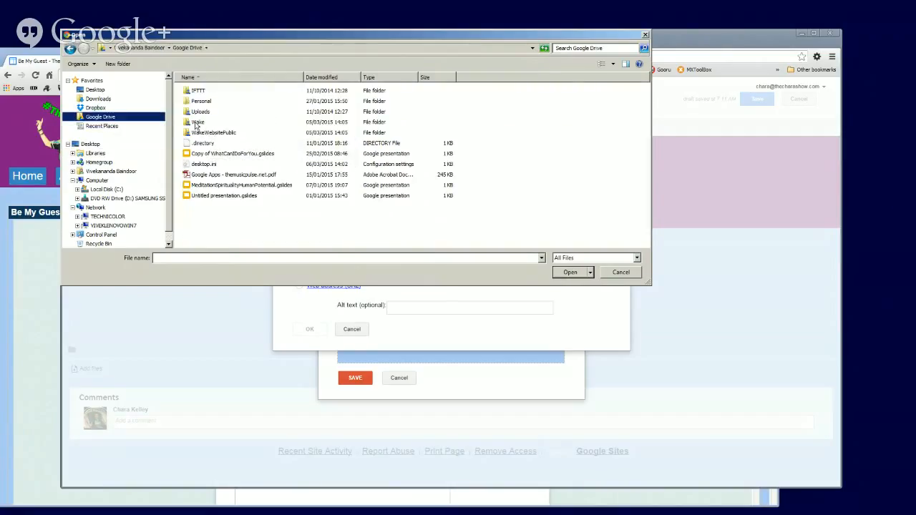
double_click(197, 124)
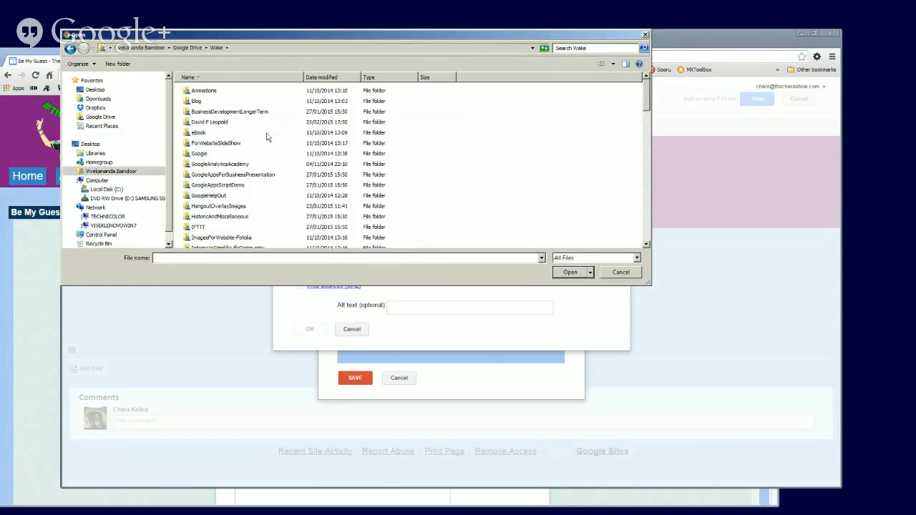
scroll(234, 151, "down", 1)
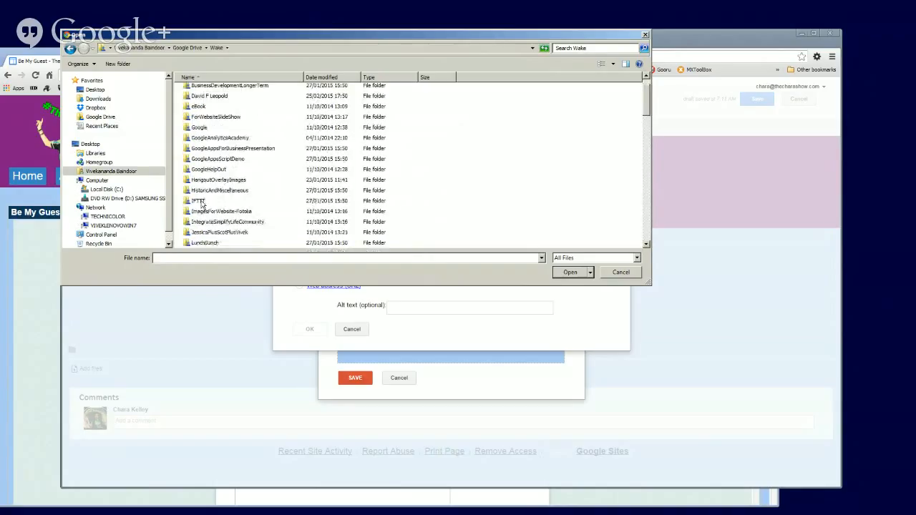
scroll(207, 204, "down", 1)
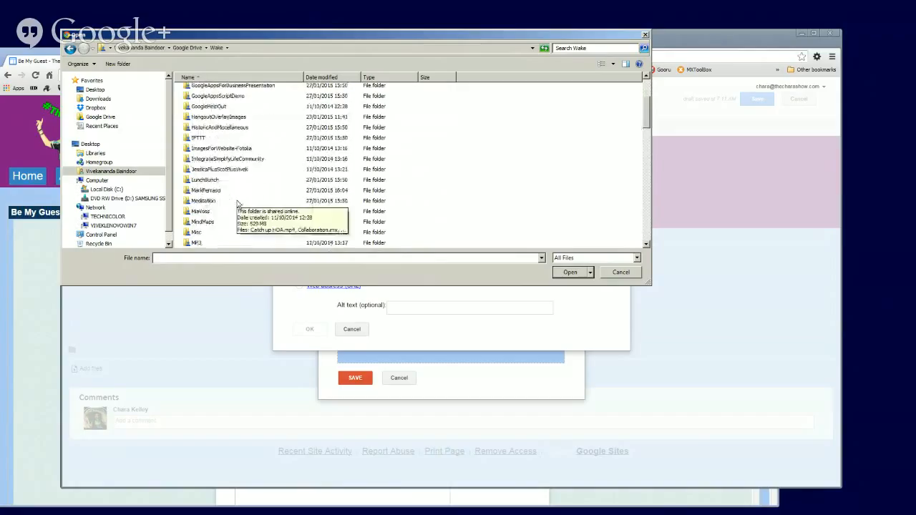
scroll(238, 207, "down", 5)
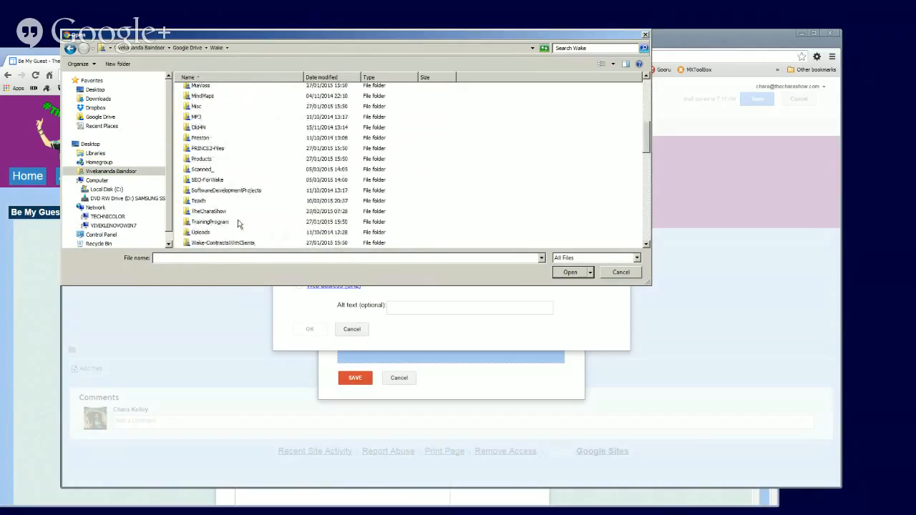
double_click(215, 211)
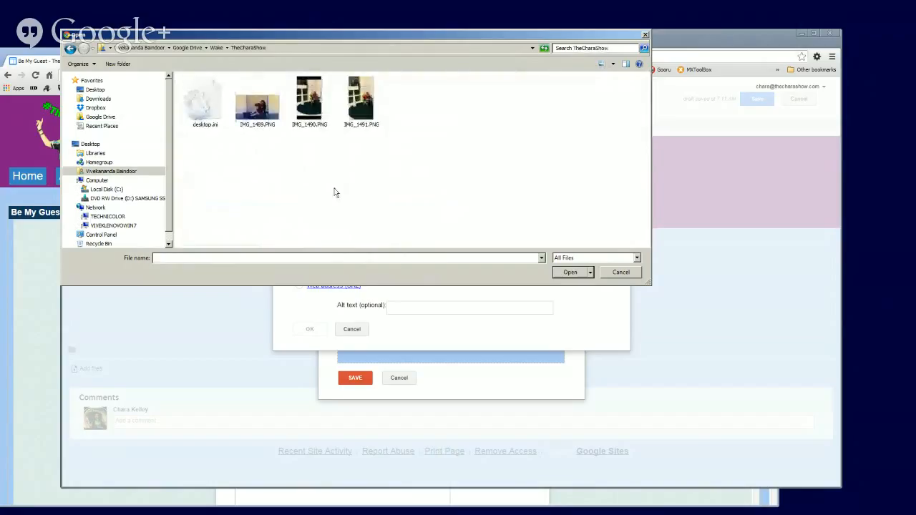
left_click(257, 125)
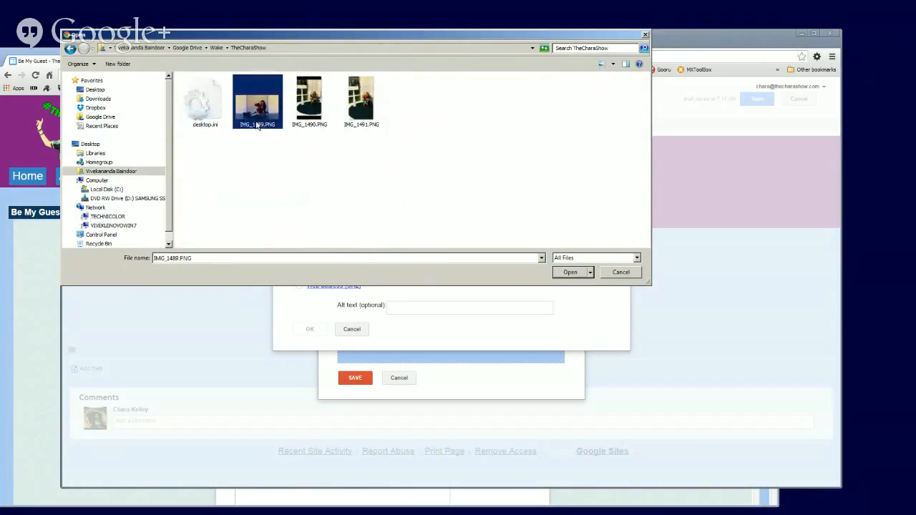
left_click(570, 273)
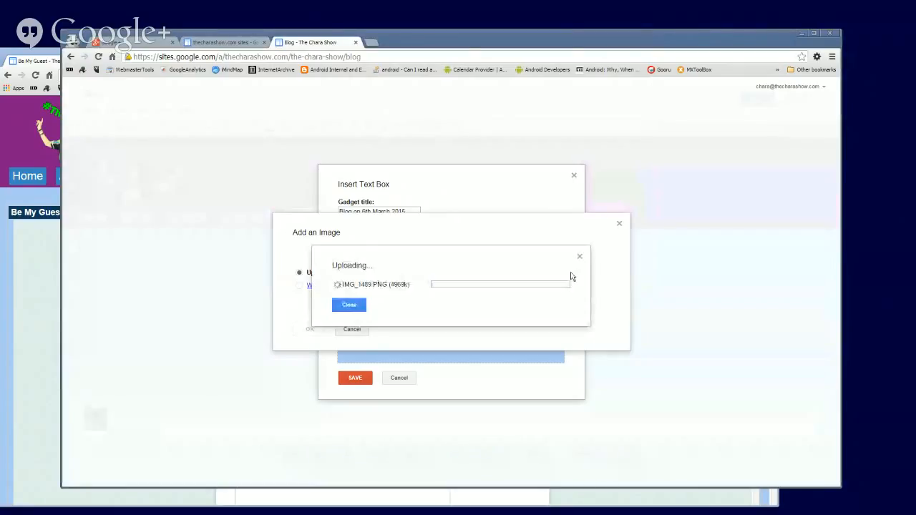
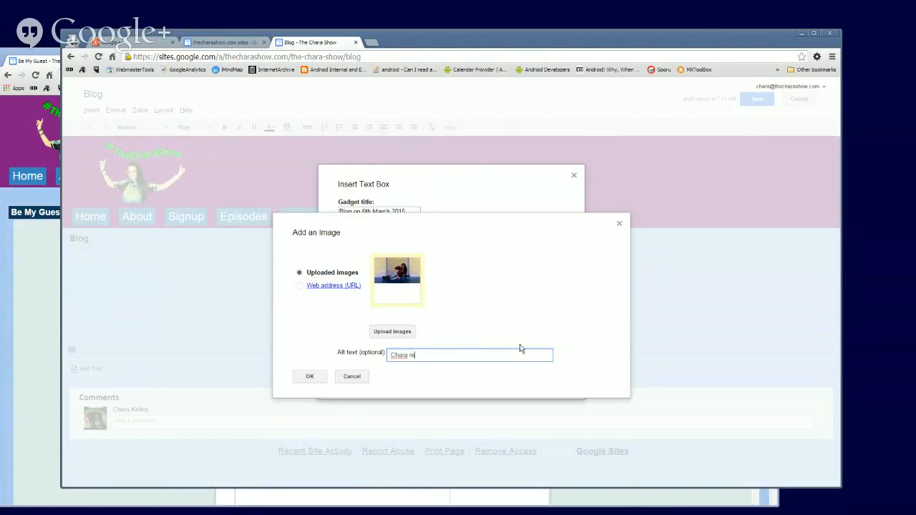
- Insert the uploaded image with alt text saying the show's host is relaxing, and set its size to L
type("laxing!")
left_click(309, 378)
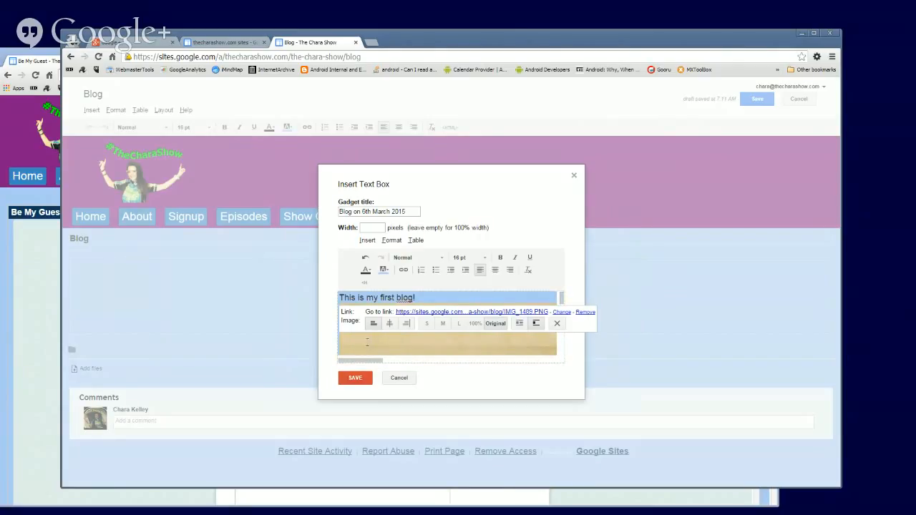
left_click(459, 327)
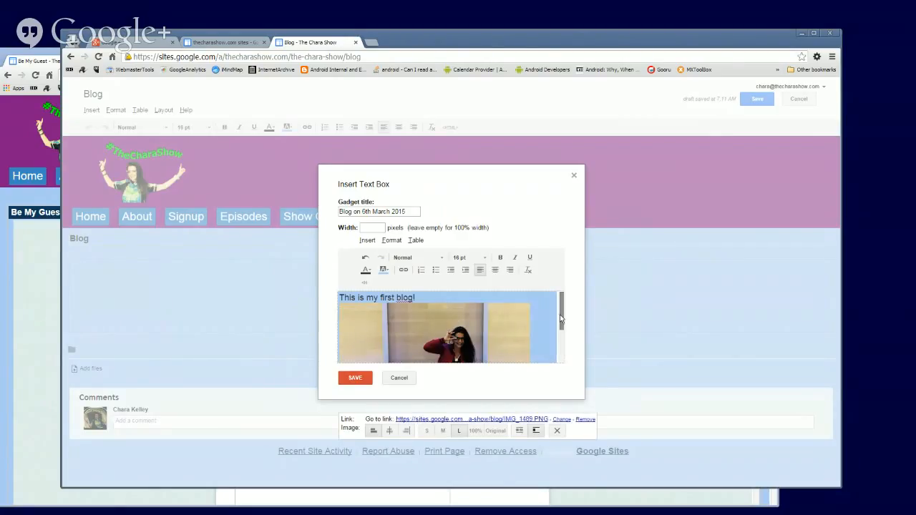
- Turn on text wrapping for the image in the text box
left_click_drag(562, 320, 565, 336)
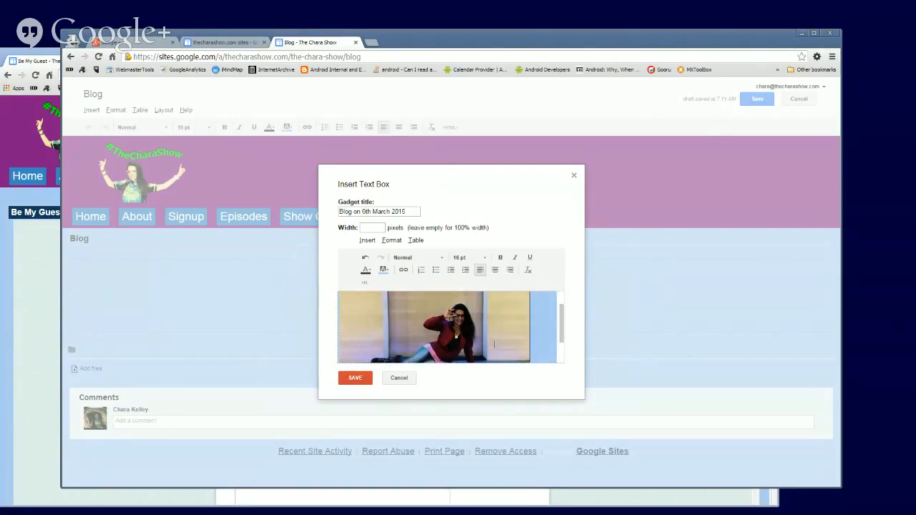
left_click(494, 346)
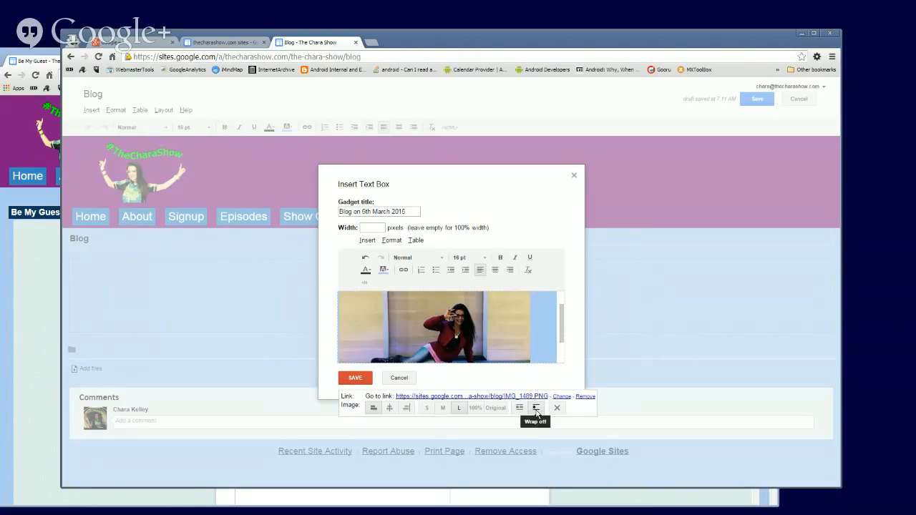
left_click_drag(563, 320, 563, 357)
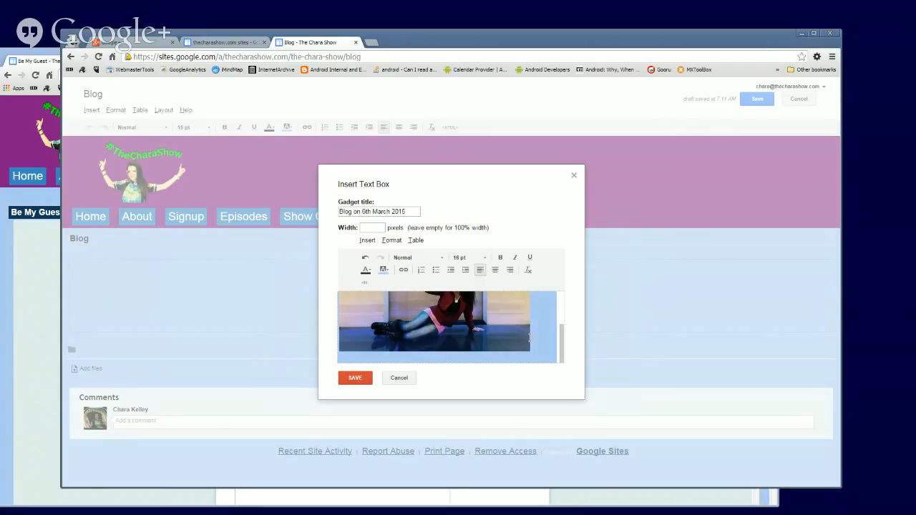
left_click(477, 342)
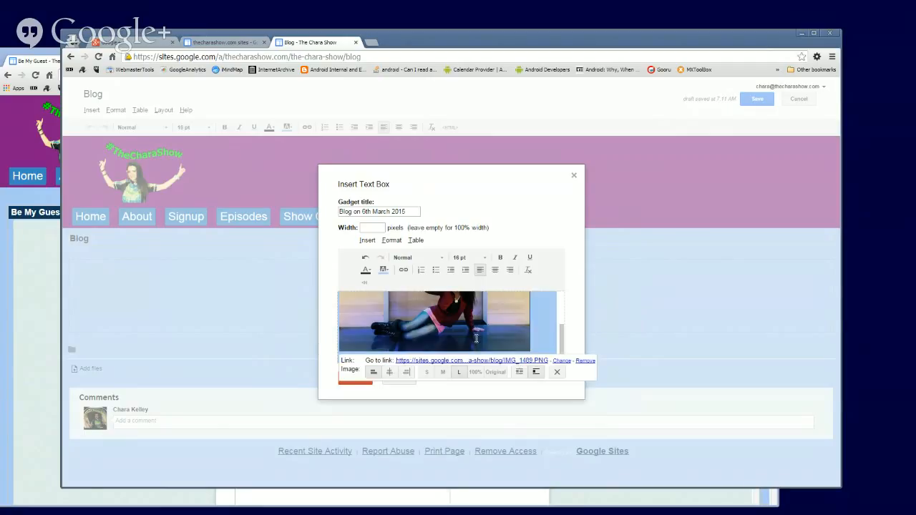
left_click(520, 378)
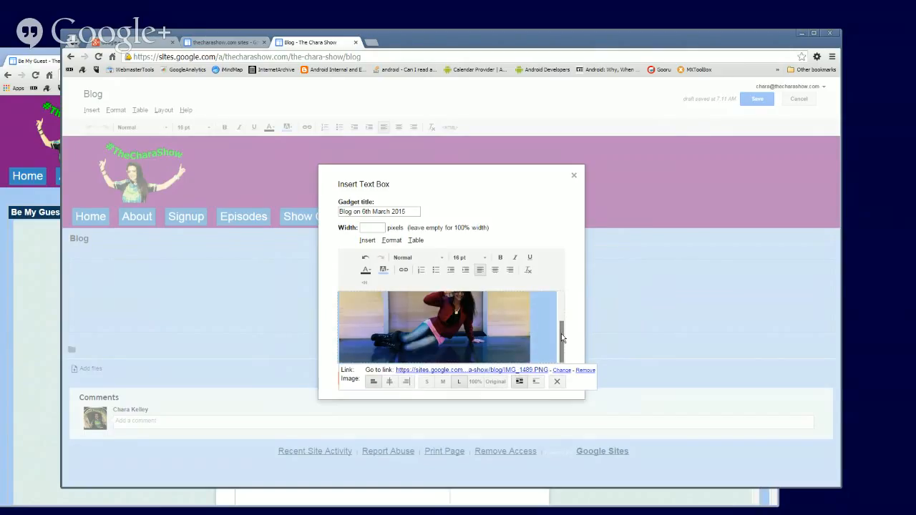
- Save the text box gadget and the Blog page
scroll(562, 338, "up", 3)
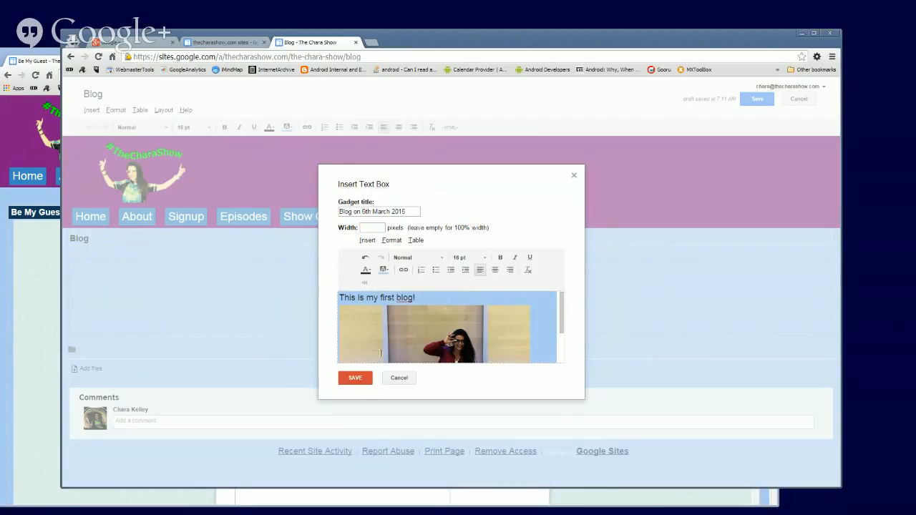
left_click(358, 382)
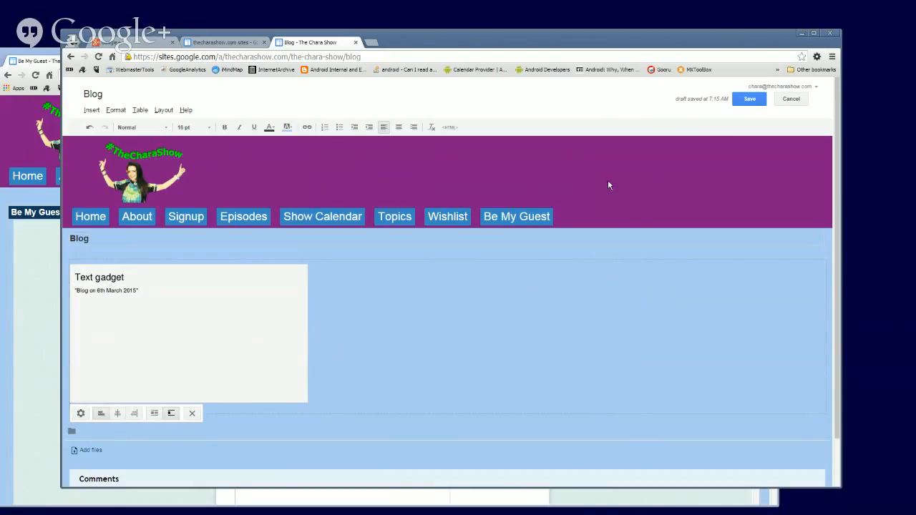
left_click(749, 99)
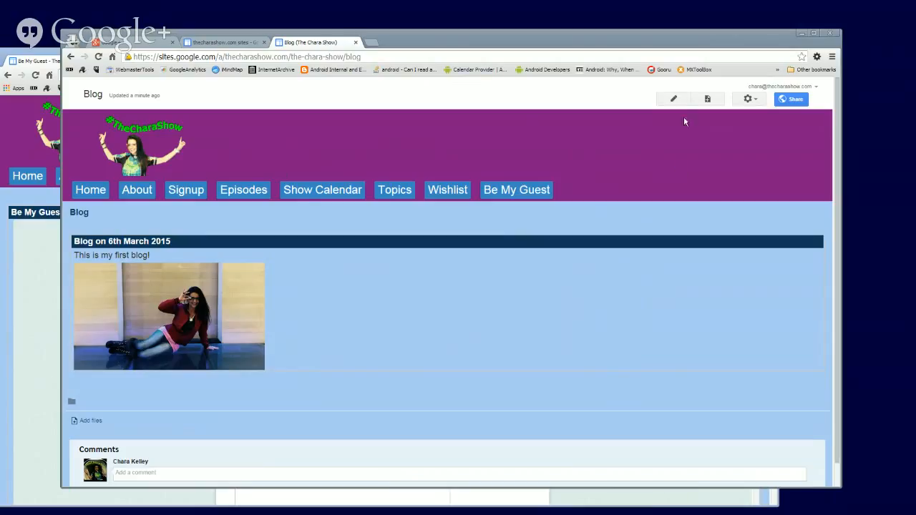
- Reopen the Blog page for editing, and switch to the other browser window to open youtube.com in a new tab
left_click(675, 100)
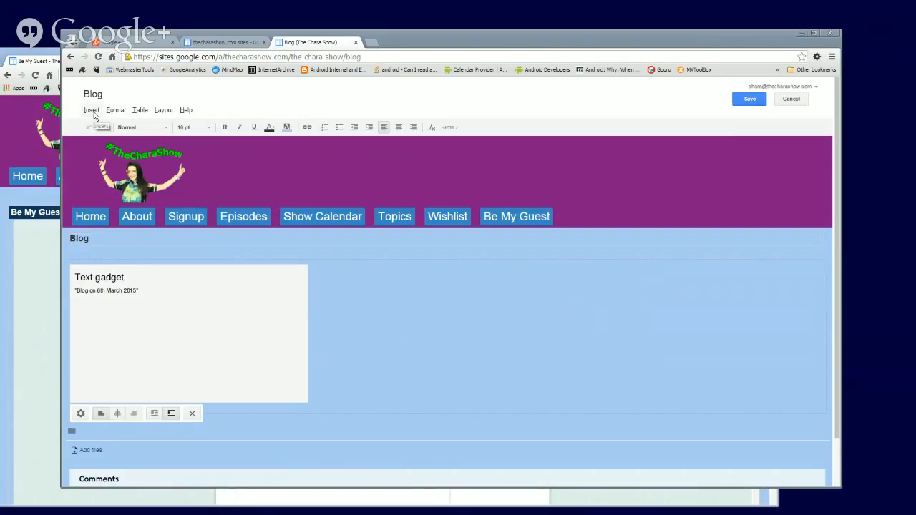
left_click(48, 55)
left_click(108, 62)
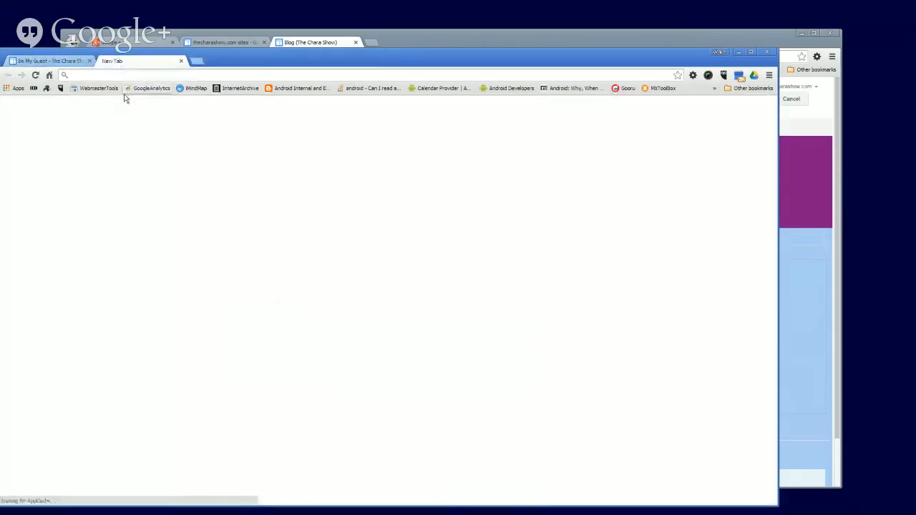
type("youtube.com")
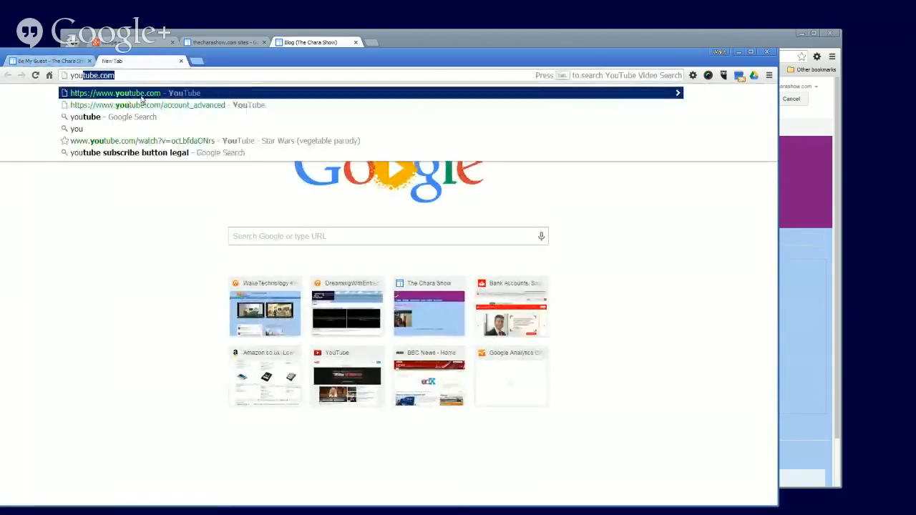
left_click(141, 97)
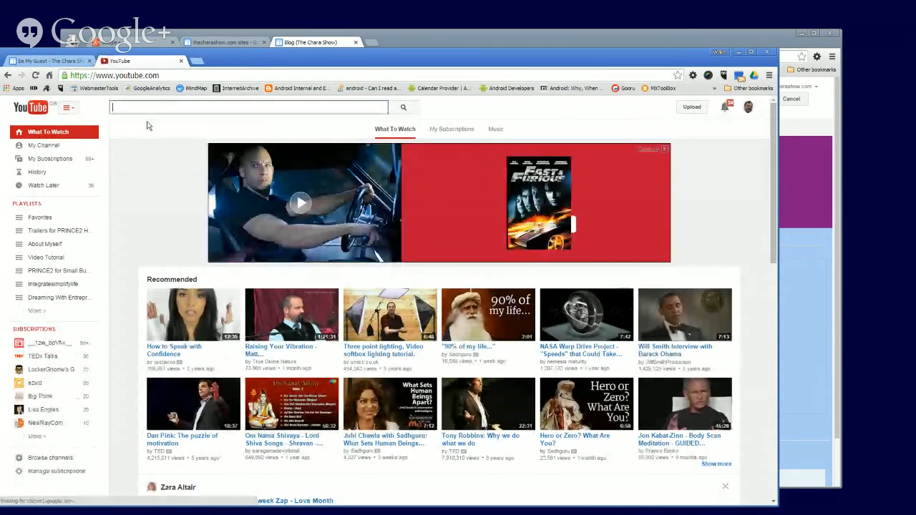
- Search YouTube for "chara show" and look through the results for a suitable video
left_click(147, 107)
type("chara")
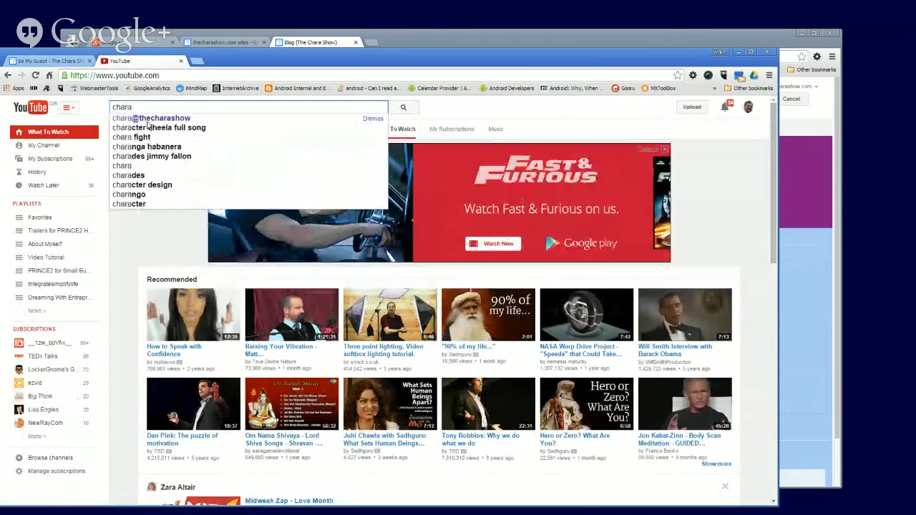
type(" show")
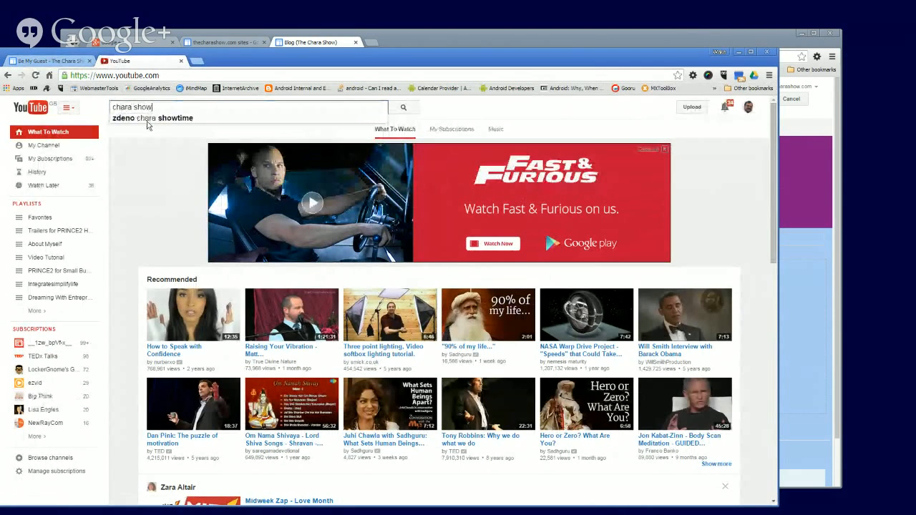
key("Return")
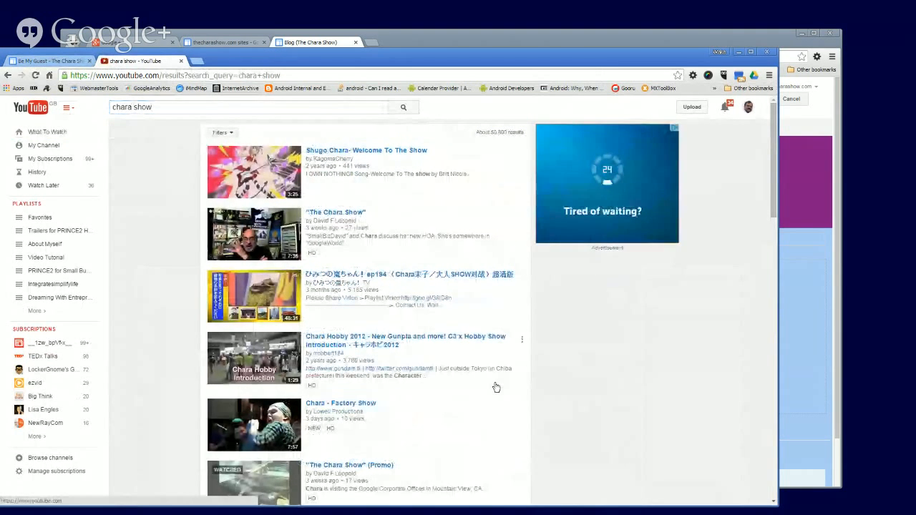
scroll(493, 385, "down", 3)
scroll(497, 387, "down", 6)
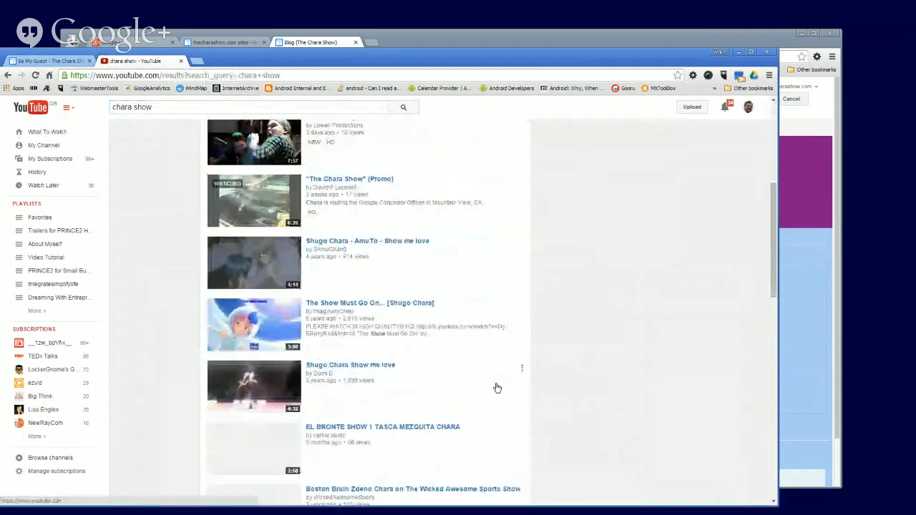
scroll(498, 388, "down", 6)
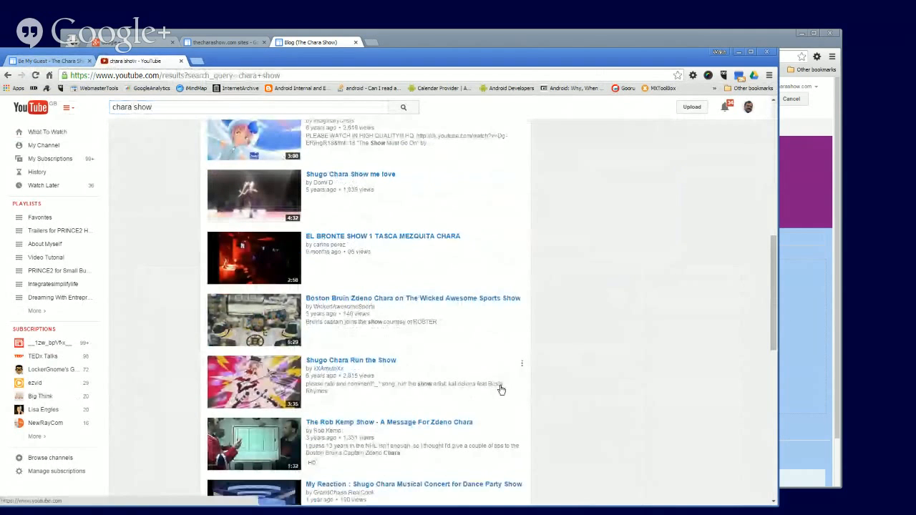
scroll(503, 388, "up", 10)
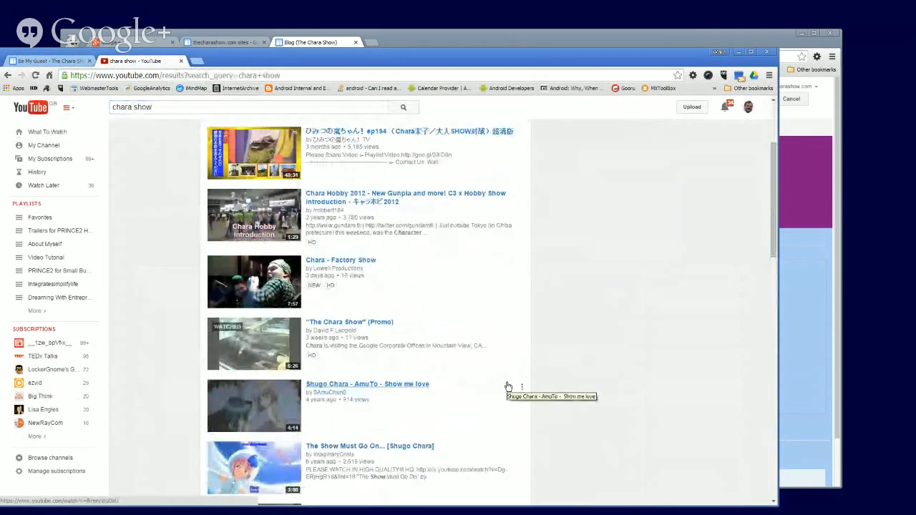
scroll(507, 388, "up", 2)
scroll(508, 388, "up", 3)
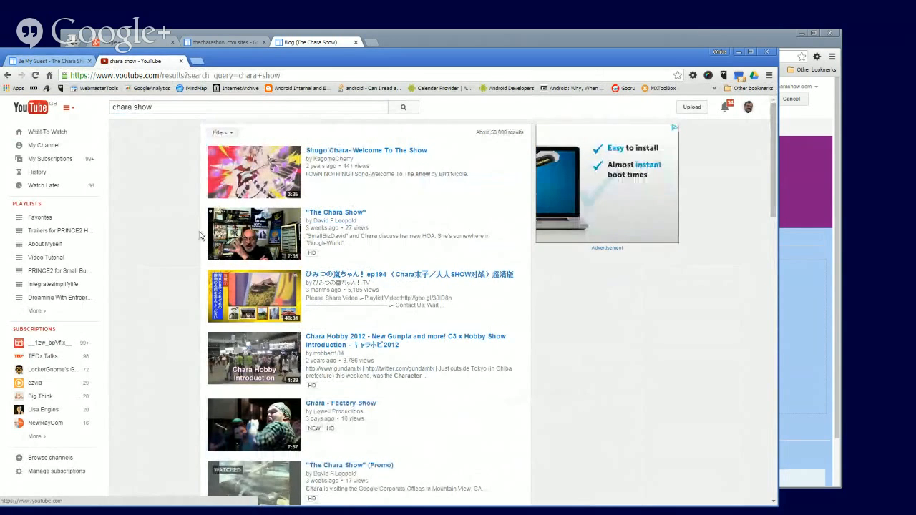
- Change the YouTube search to "chara, alabama" and run it
left_click(161, 107)
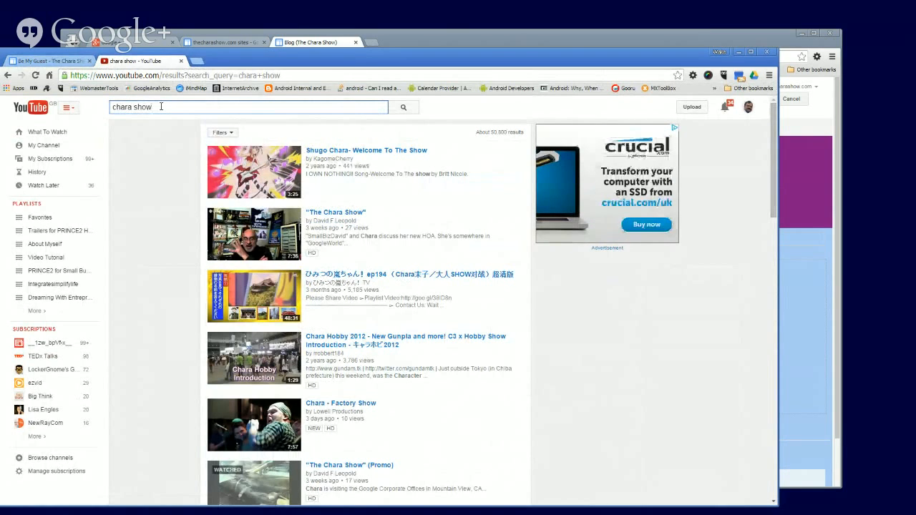
key("BackSpace")
key("BackSpace")
key("BackSpace")
key("BackSpace")
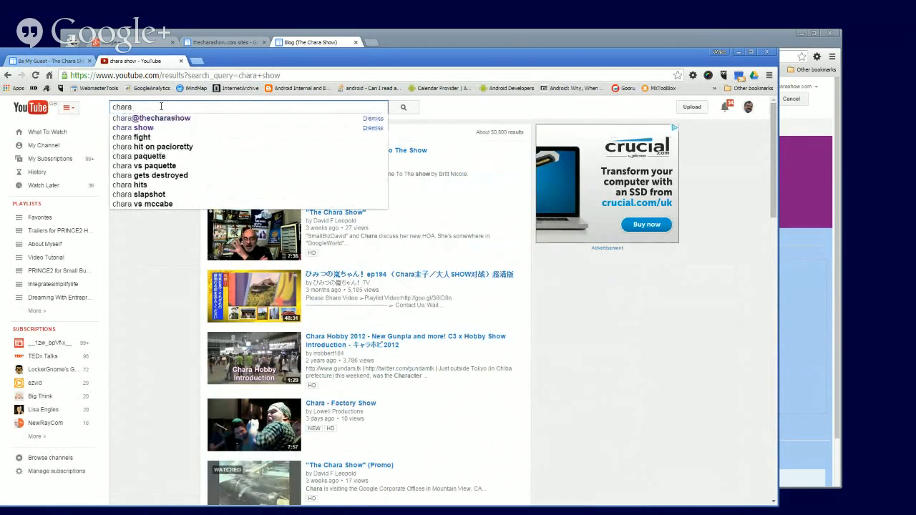
key("BackSpace")
type(", ")
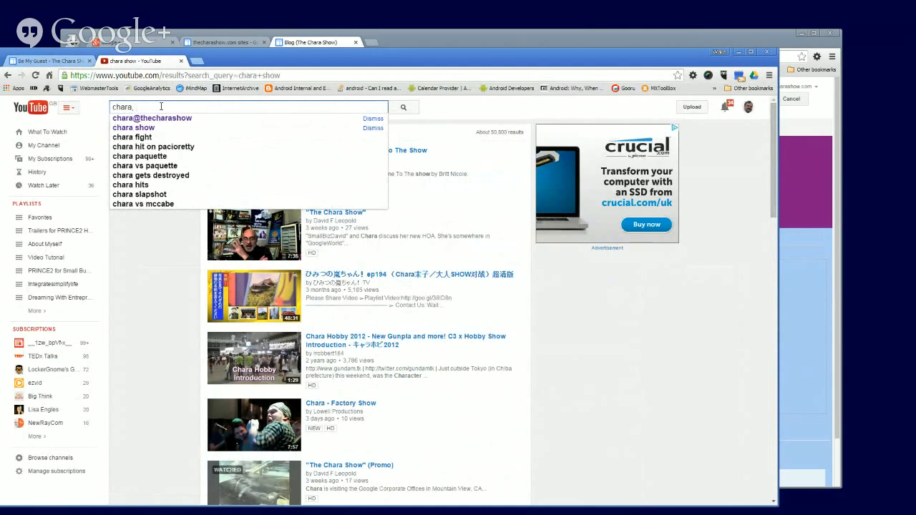
type("ala")
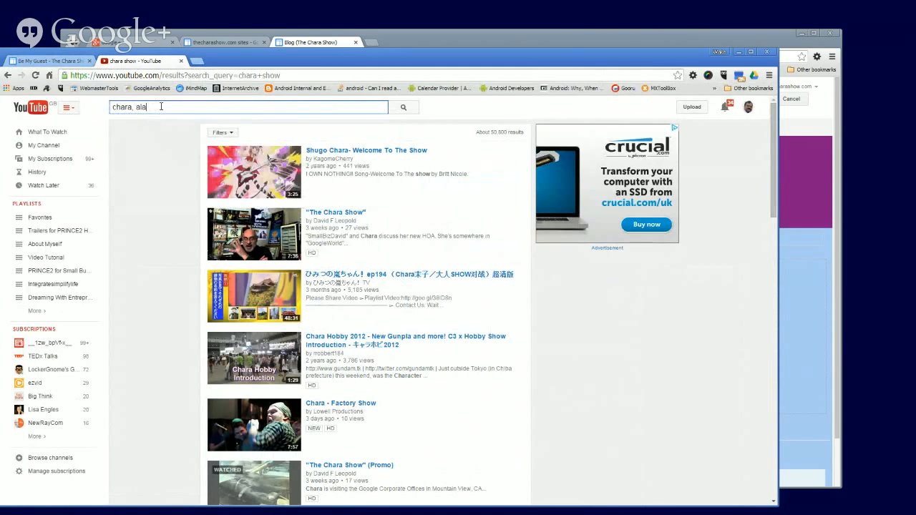
type("lebam")
type("a")
key("Return")
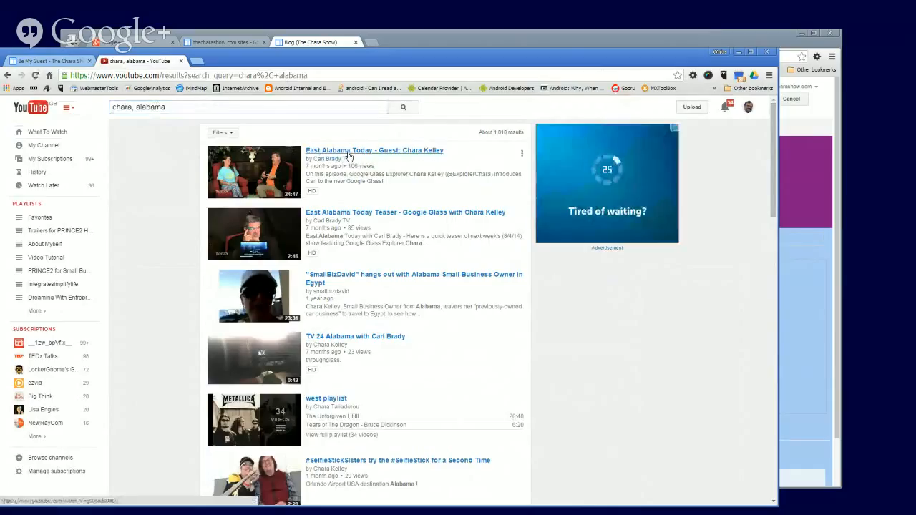
- Open the 24-minute East Alabama Today guest episode from the first result, pause playback, and copy the video's URL
left_click(349, 152)
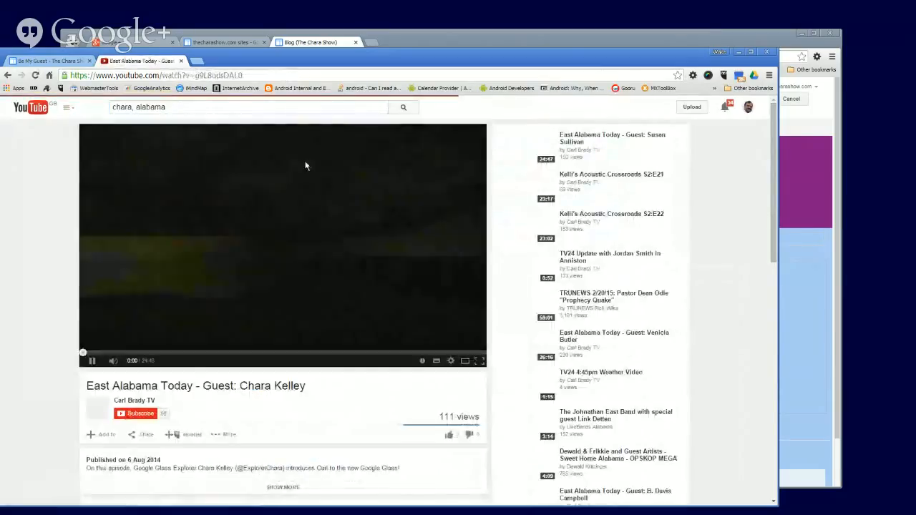
left_click(93, 361)
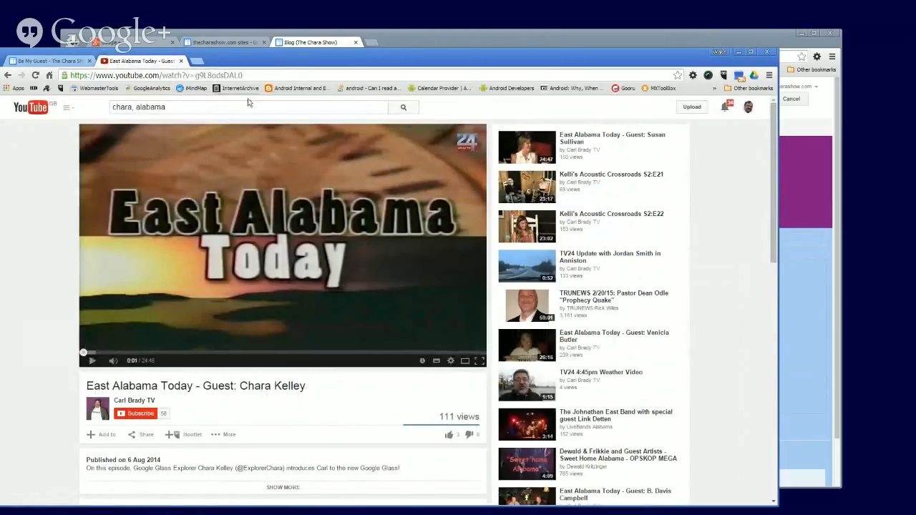
left_click_drag(245, 75, 69, 54)
key("ctrl+c")
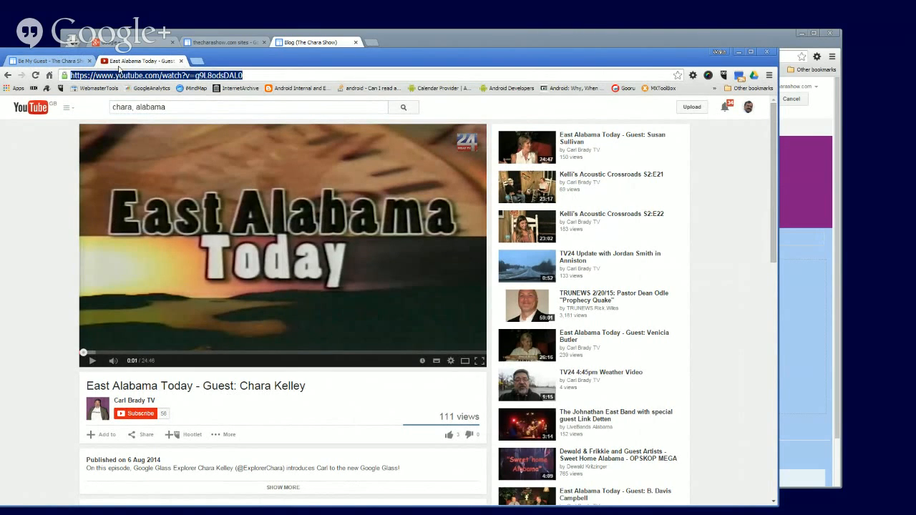
- Return to the Blog page editor and insert the YouTube video from the copied URL at 480x270 without a border
left_click(64, 60)
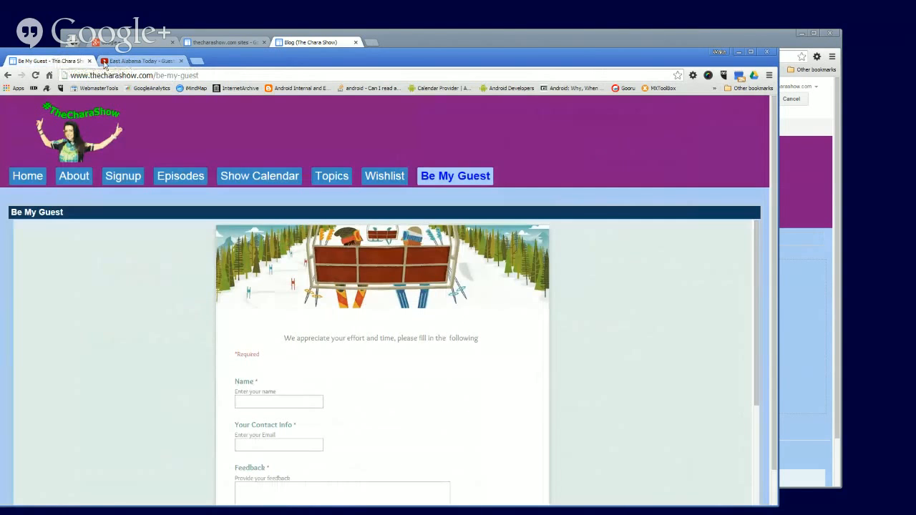
left_click(311, 45)
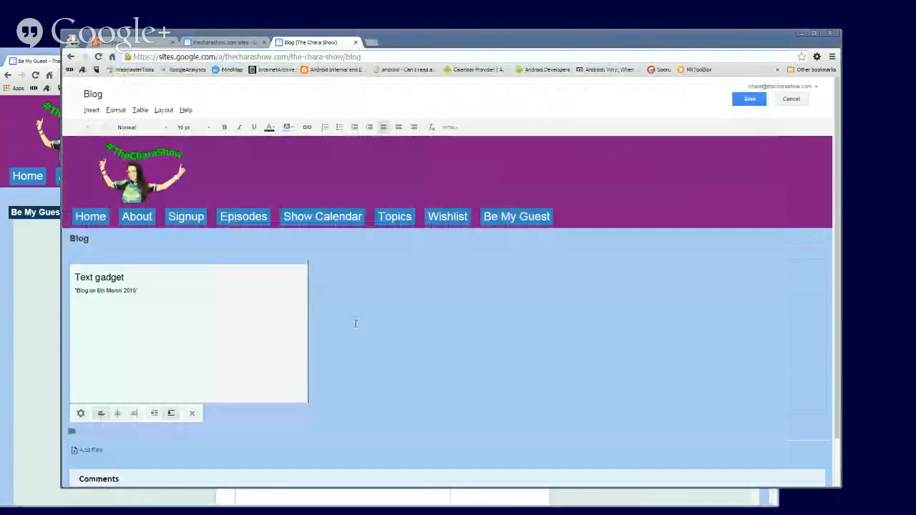
left_click(91, 110)
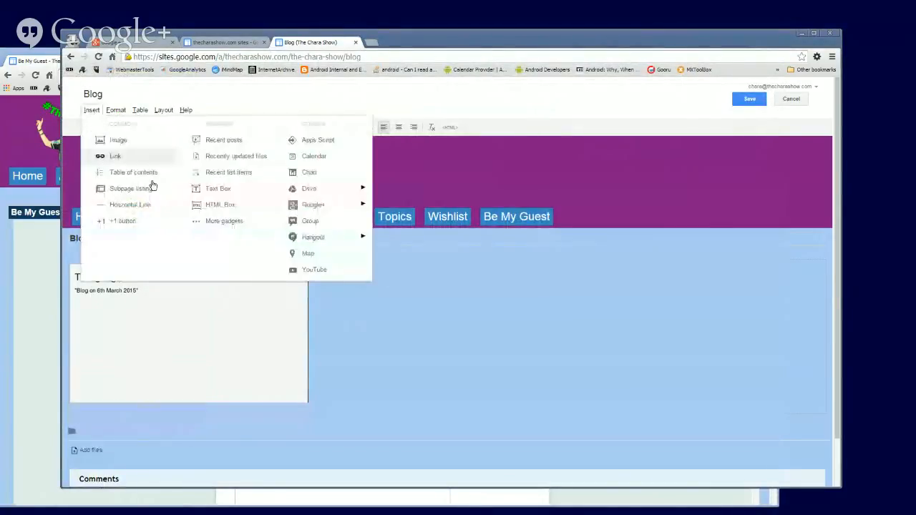
left_click(320, 272)
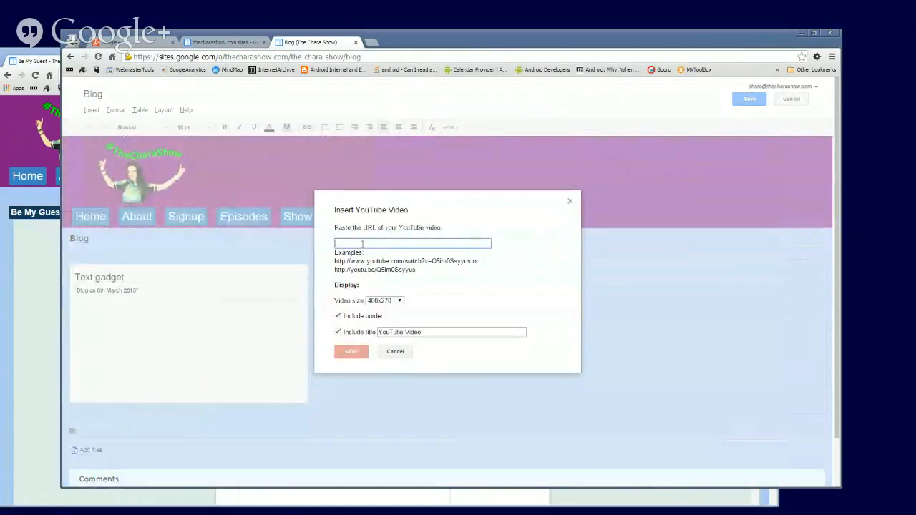
key("ctrl+v")
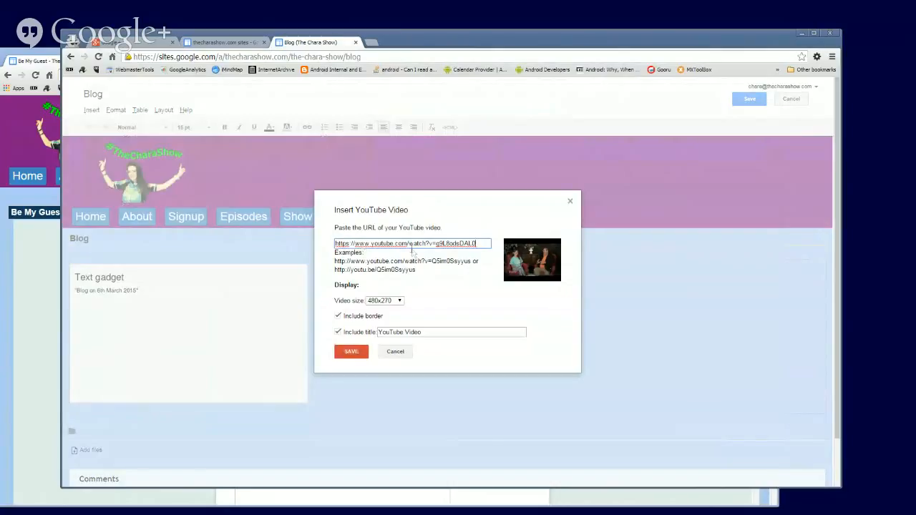
left_click(337, 315)
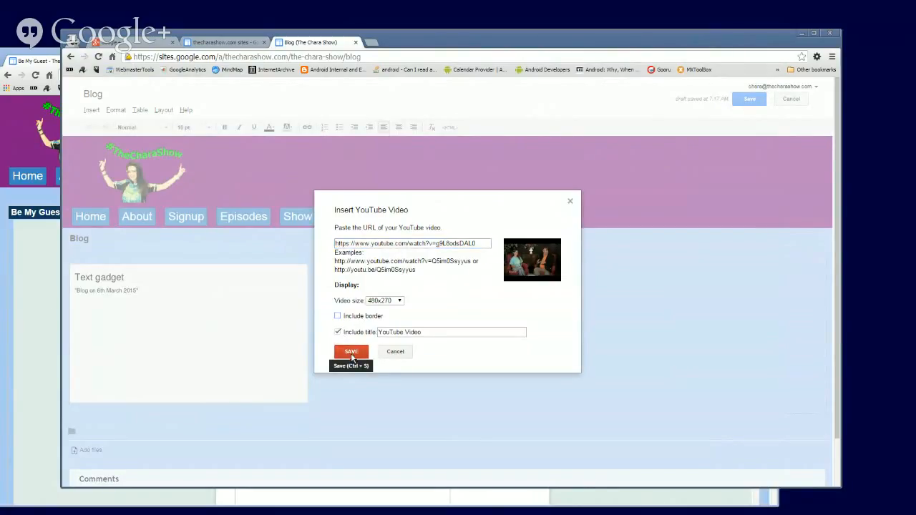
left_click(351, 354)
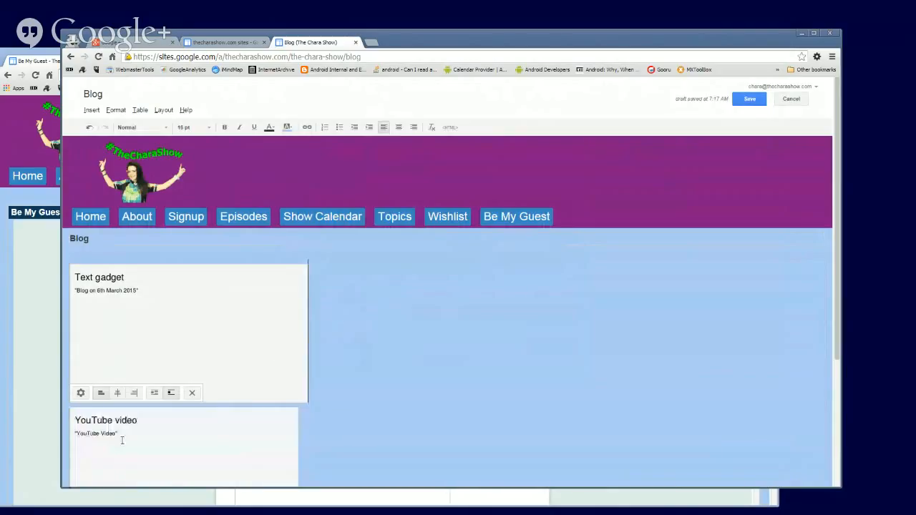
- Turn on wrapping for the YouTube video and the text gadget to place them side by side, and set the cursor beside the video
scroll(344, 393, "down", 2)
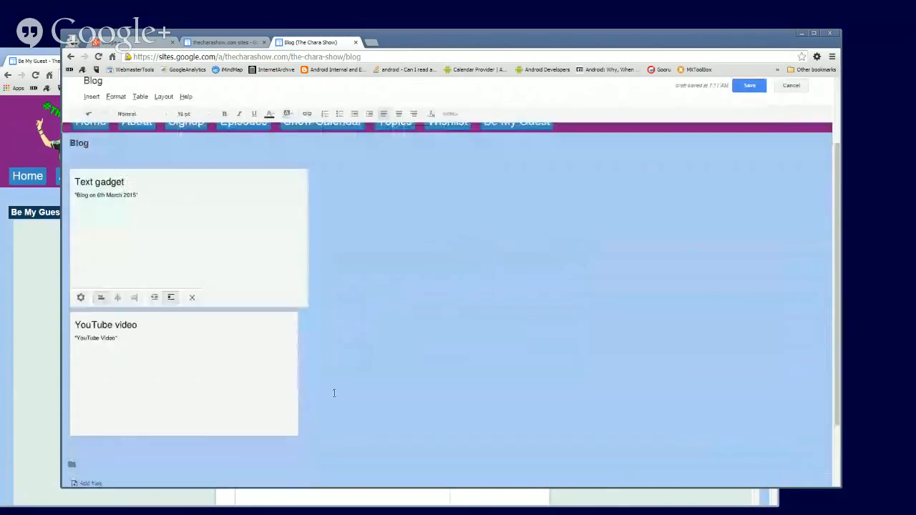
left_click(208, 394)
left_click(154, 448)
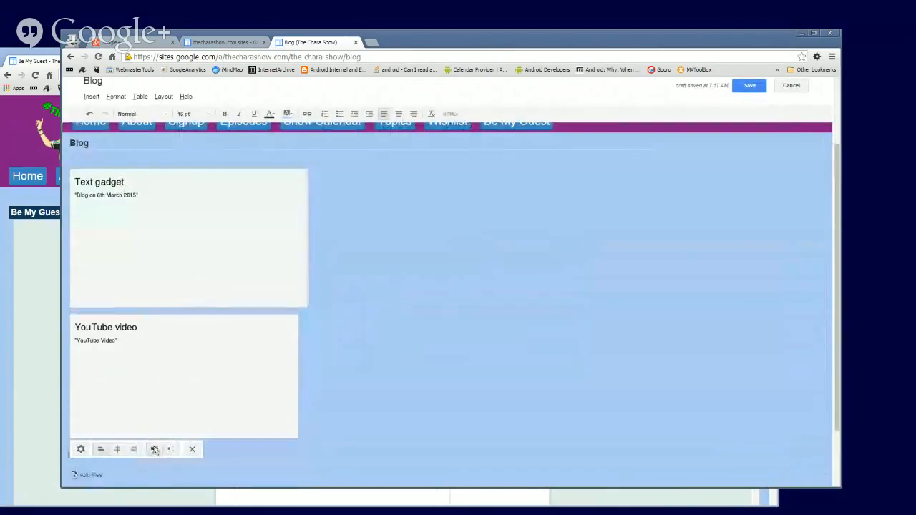
left_click(244, 272)
left_click(166, 324)
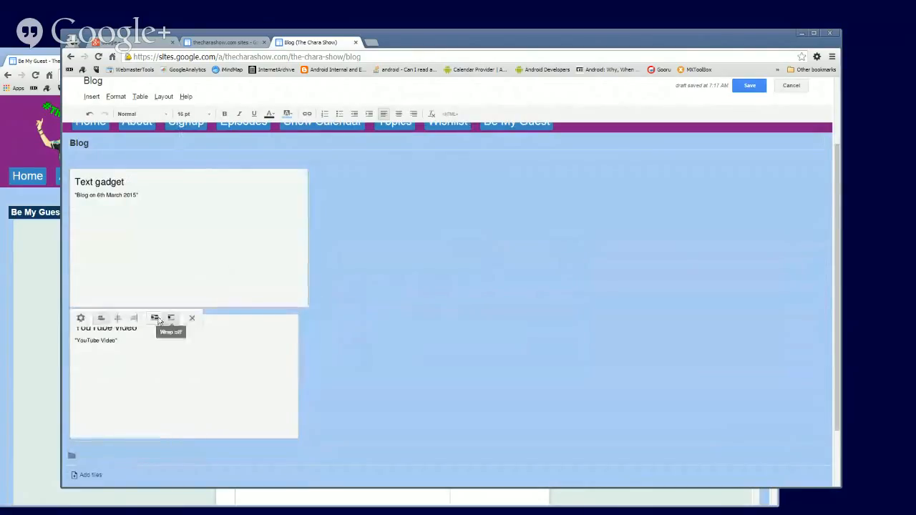
left_click(152, 317)
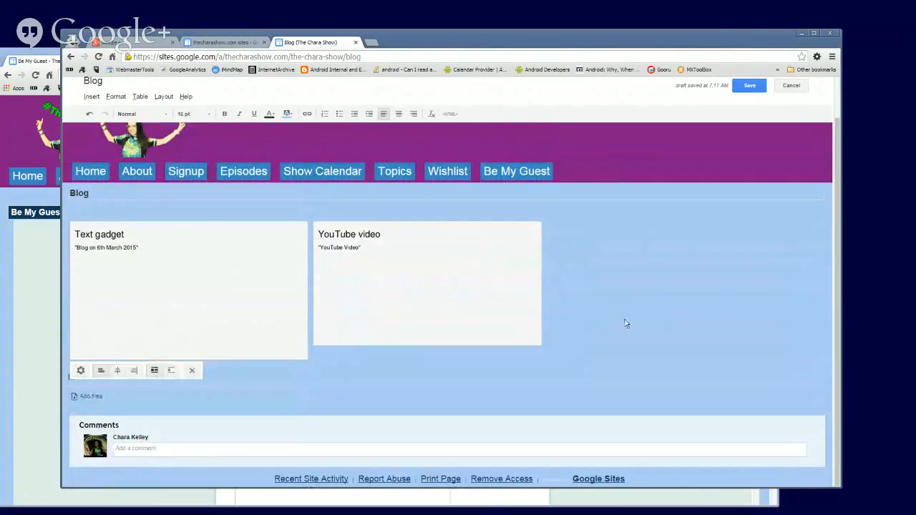
left_click(559, 251)
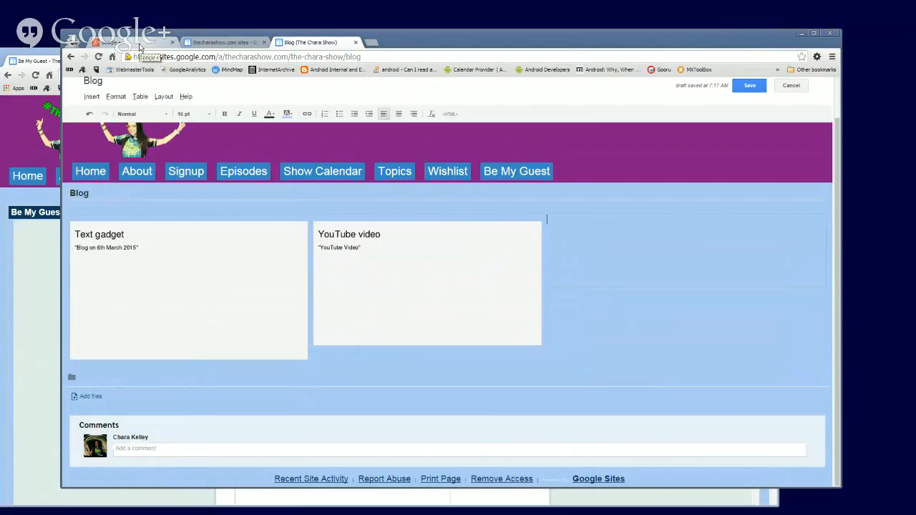
- Switch to the Google+ tab, find the Mar 4, 2015 wedding dress post, and copy its link address
left_click(114, 42)
left_click(212, 259)
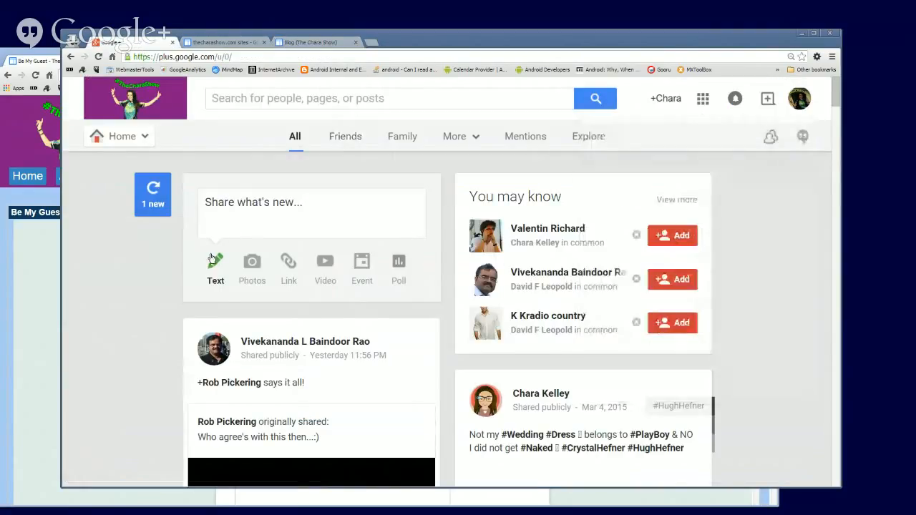
scroll(746, 246, "down", 3)
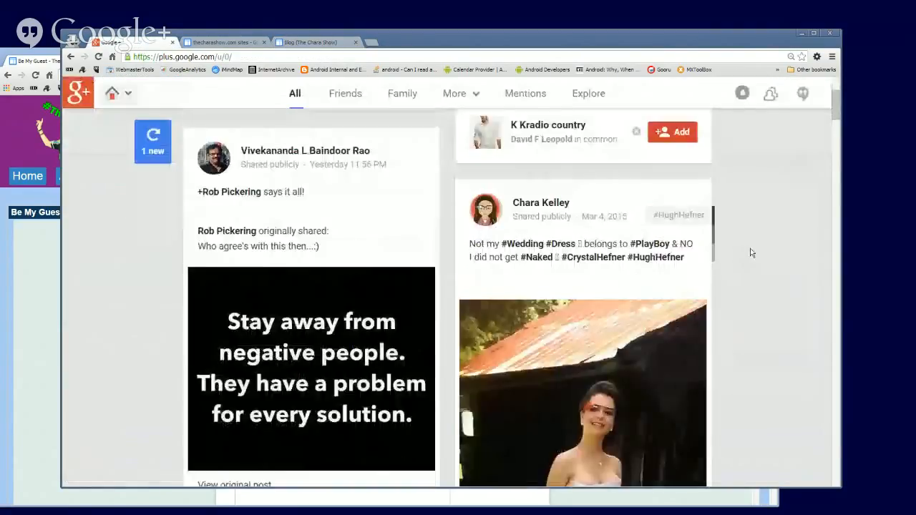
scroll(780, 247, "down", 2)
scroll(781, 248, "up", 2)
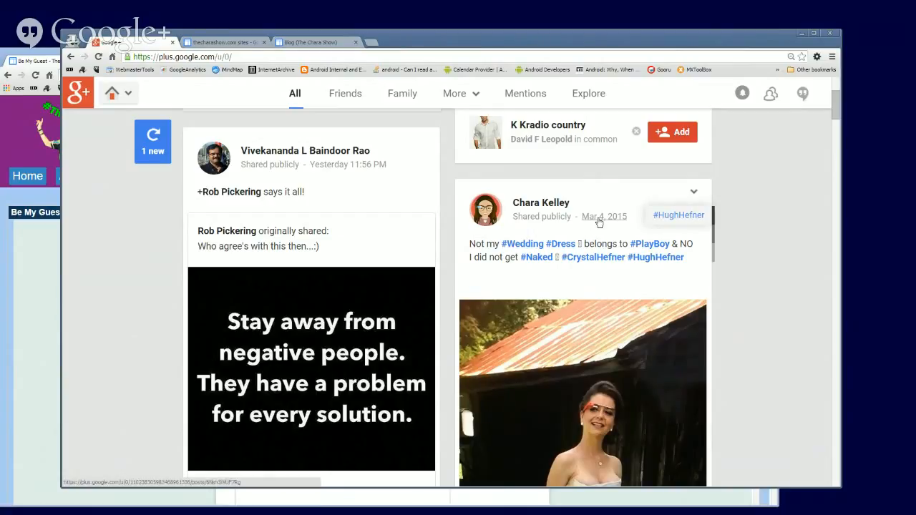
mouse_move(599, 223)
right_click(608, 219)
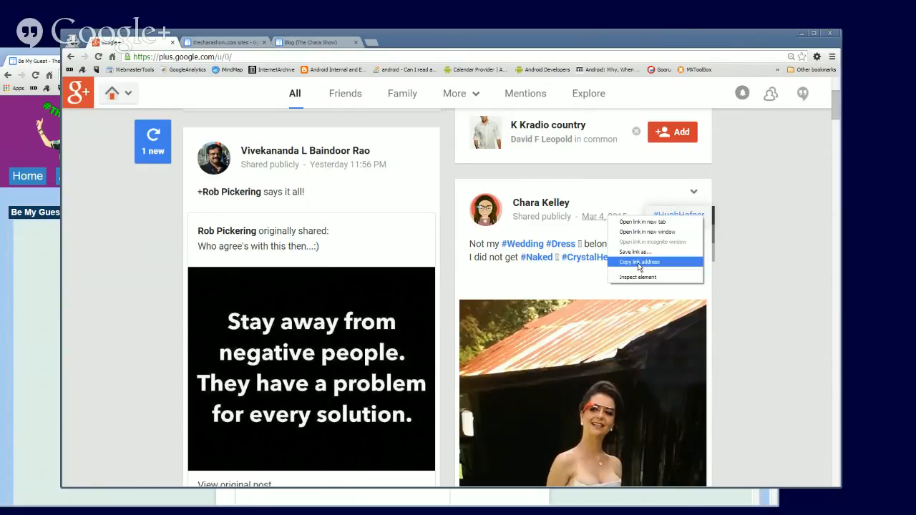
left_click(648, 263)
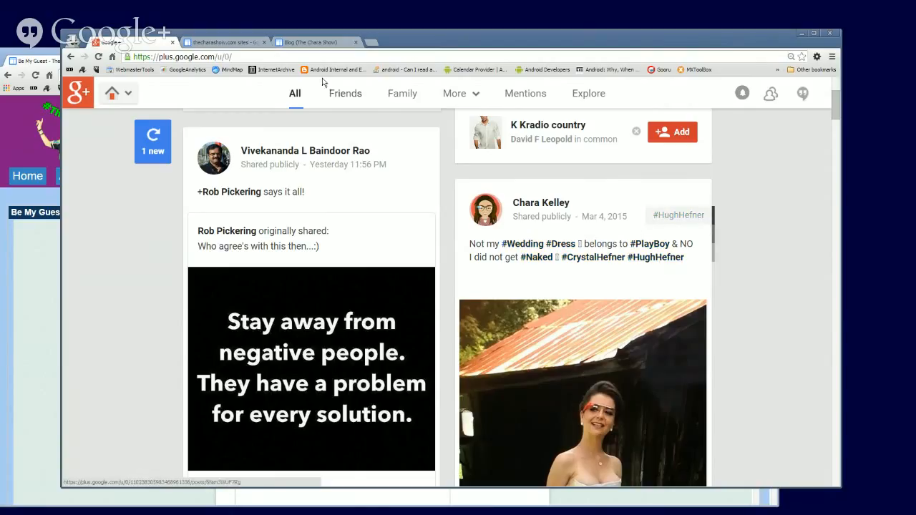
- Return to the Blog page editor and start a Google+ post gadget with the copied post link
left_click(236, 43)
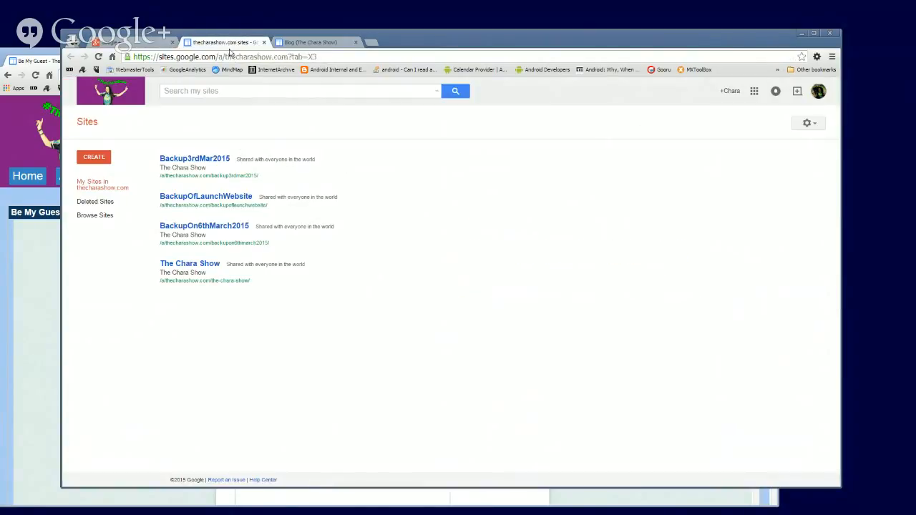
left_click(311, 43)
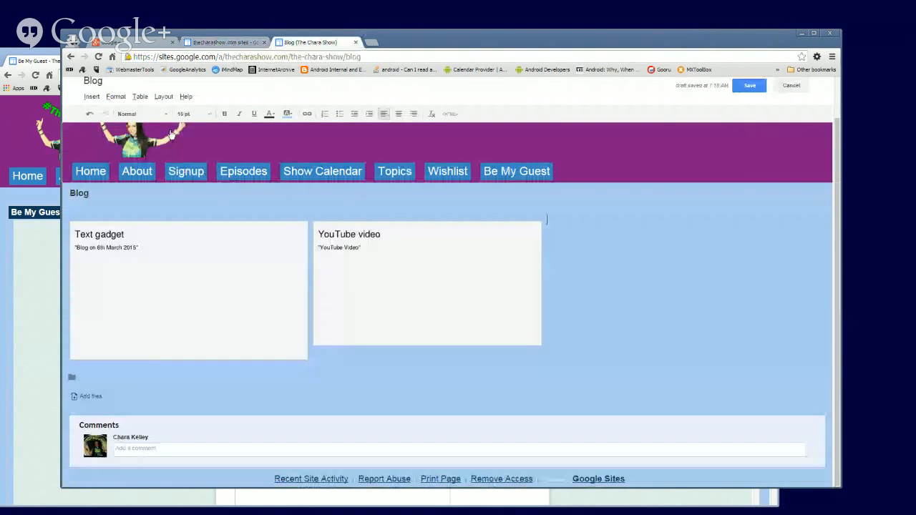
left_click(92, 99)
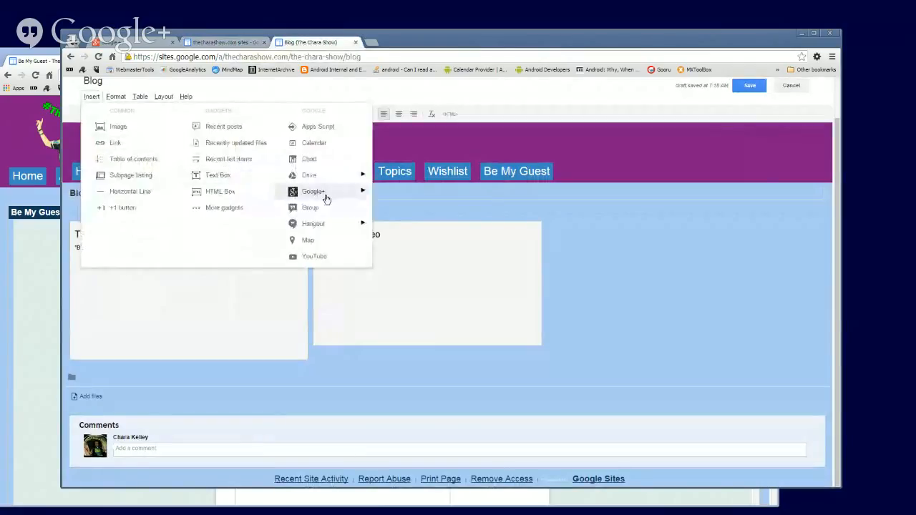
mouse_move(327, 197)
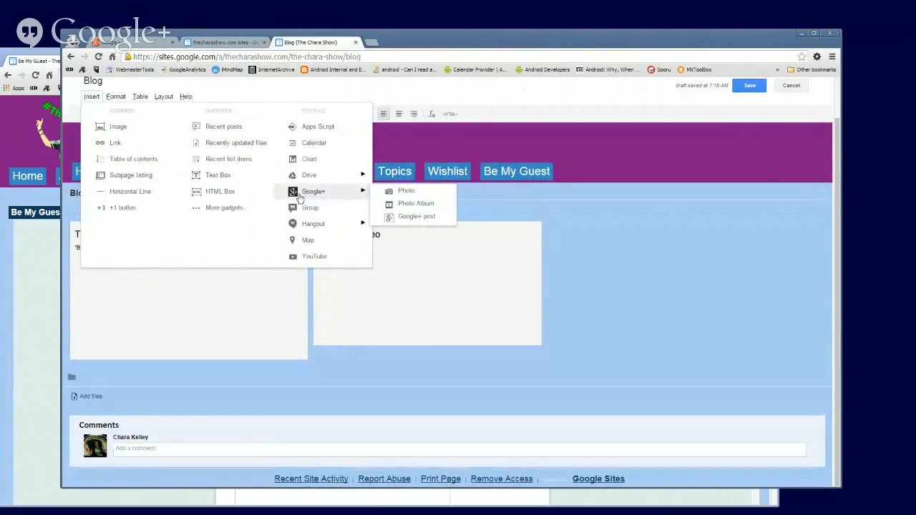
left_click(417, 218)
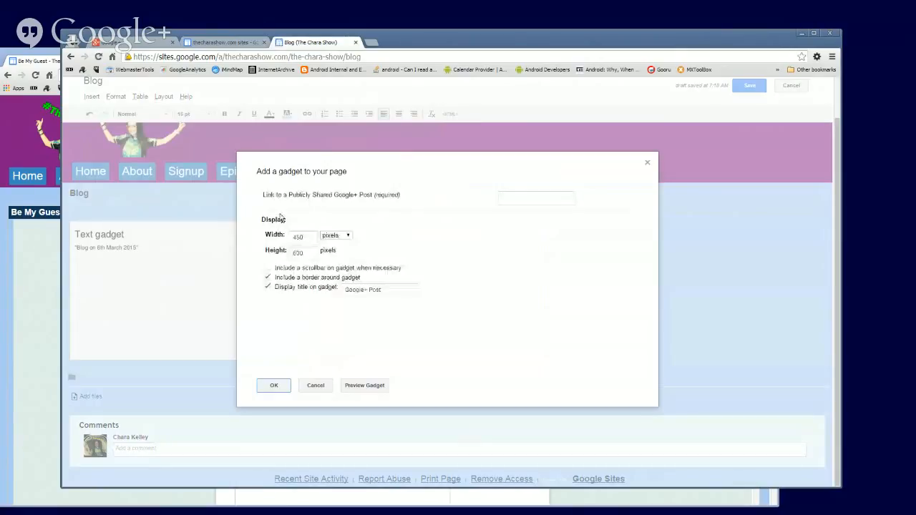
left_click(505, 197)
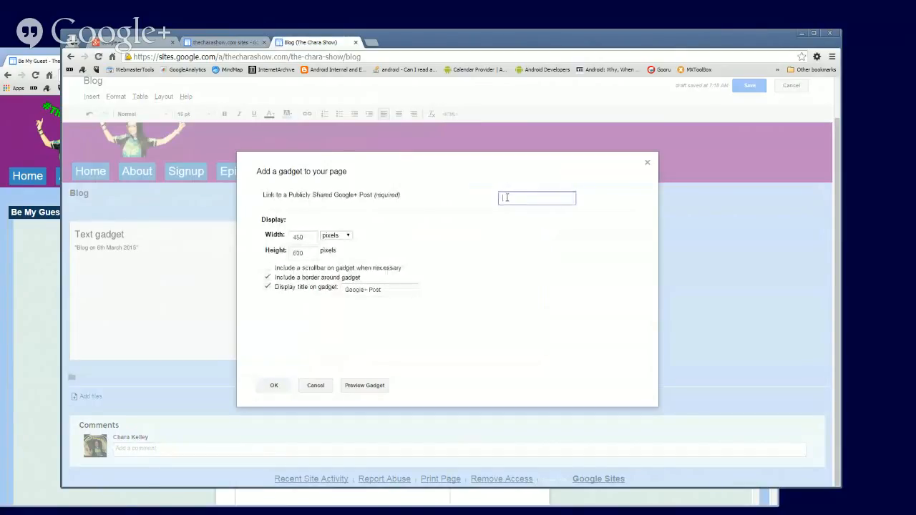
key("ctrl+v")
- Insert the Google+ post gadget at 450x600 pixels with a scrollbar and displayed title, and save the Blog page
left_click(267, 275)
left_click(266, 269)
left_click(268, 287)
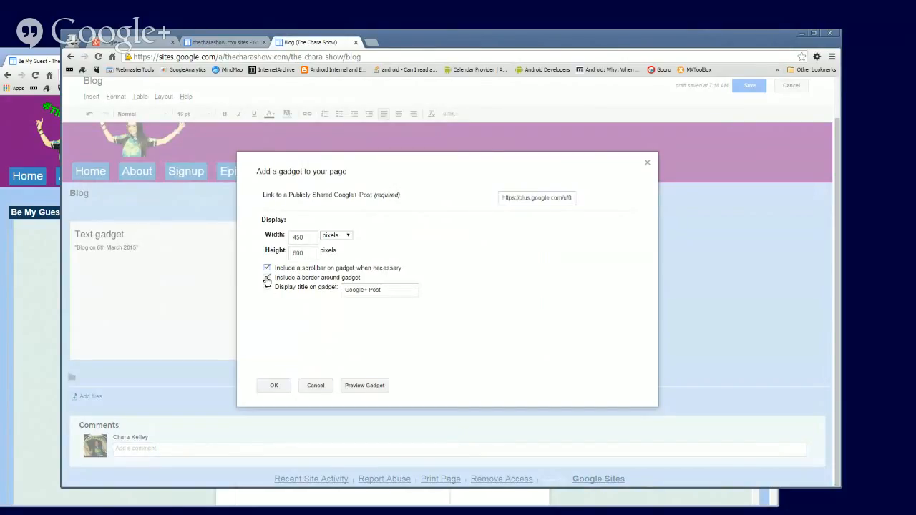
left_click(269, 289)
left_click(273, 387)
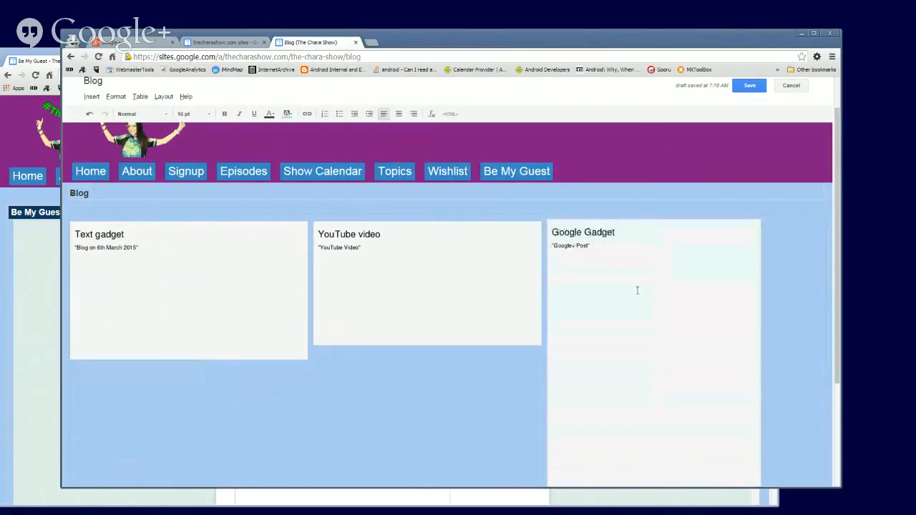
left_click(747, 87)
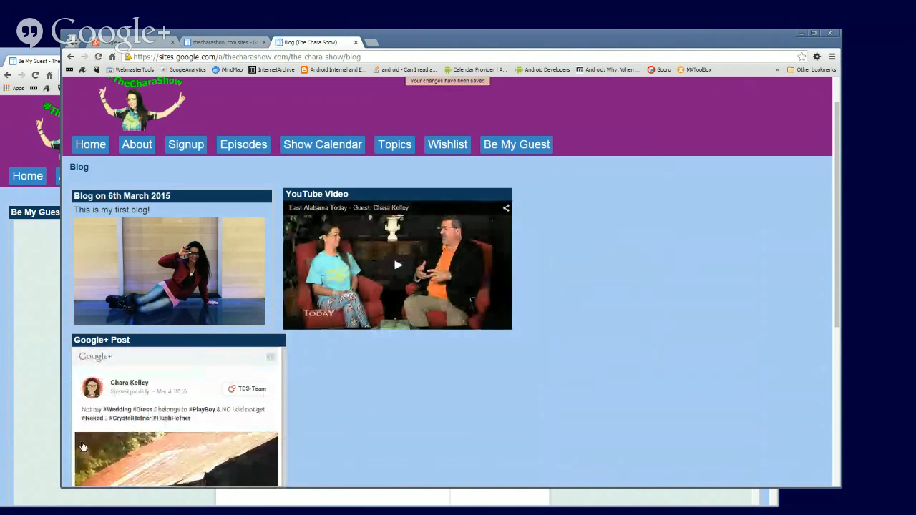
- Review the saved Blog page, checking the embedded Google+ post's scrolling, the text post and the placement of the YouTube video
scroll(343, 390, "down", 3)
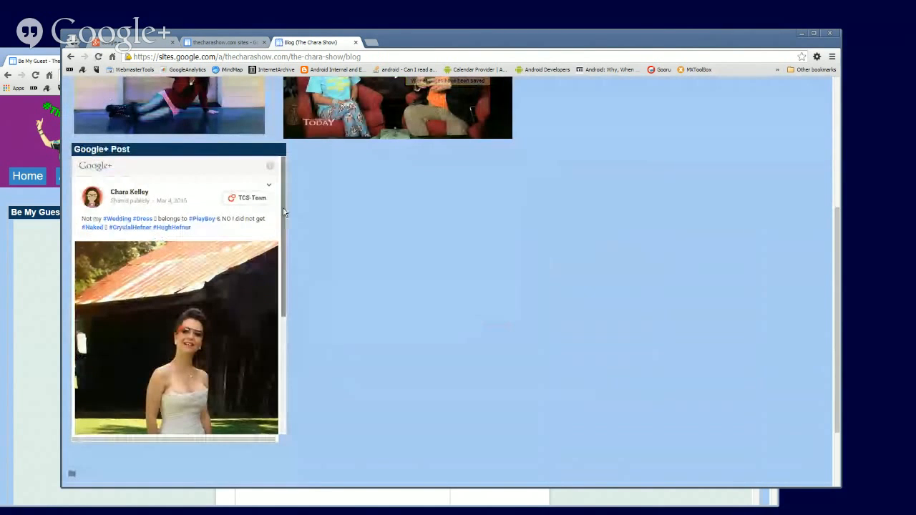
scroll(285, 250, "down", 1)
left_click_drag(284, 249, 305, 366)
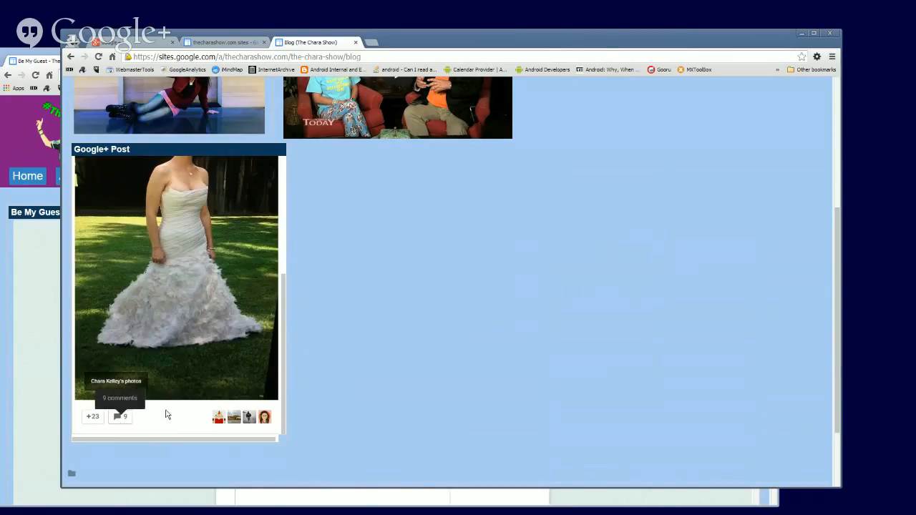
scroll(282, 373, "up", 3)
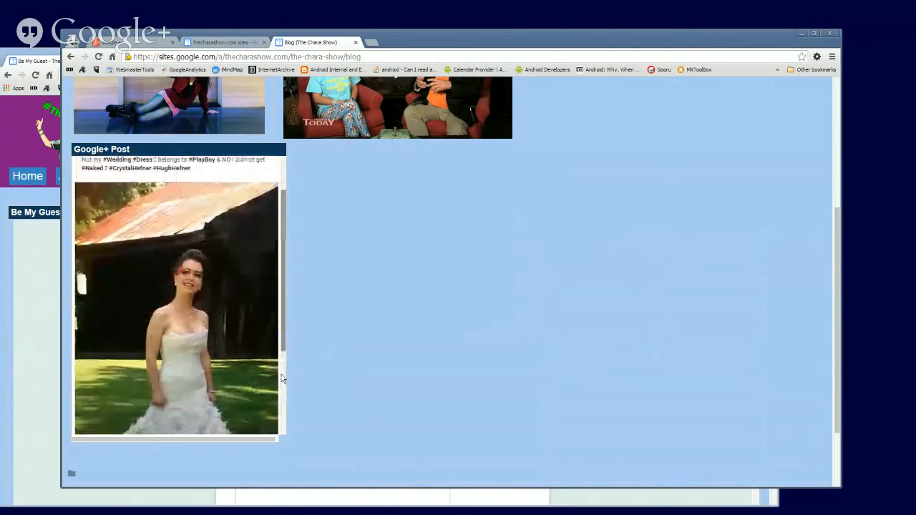
scroll(332, 366, "up", 1)
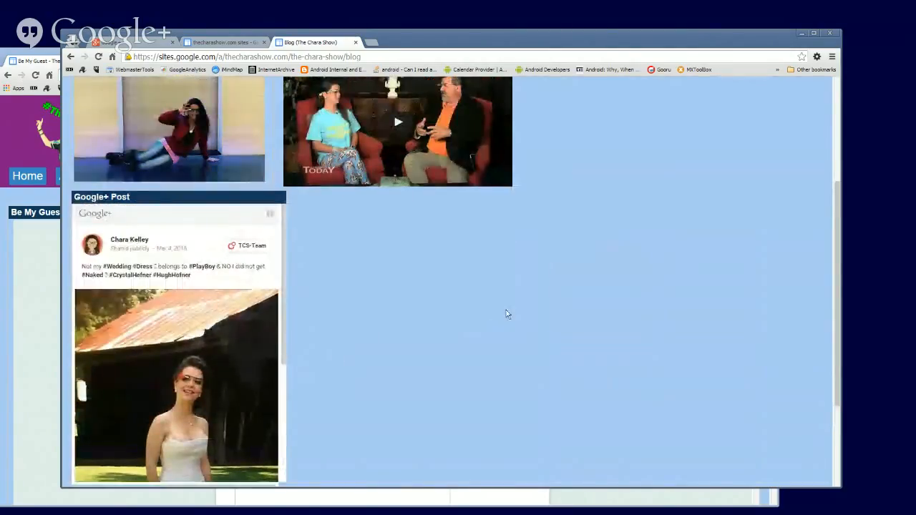
scroll(506, 310, "up", 3)
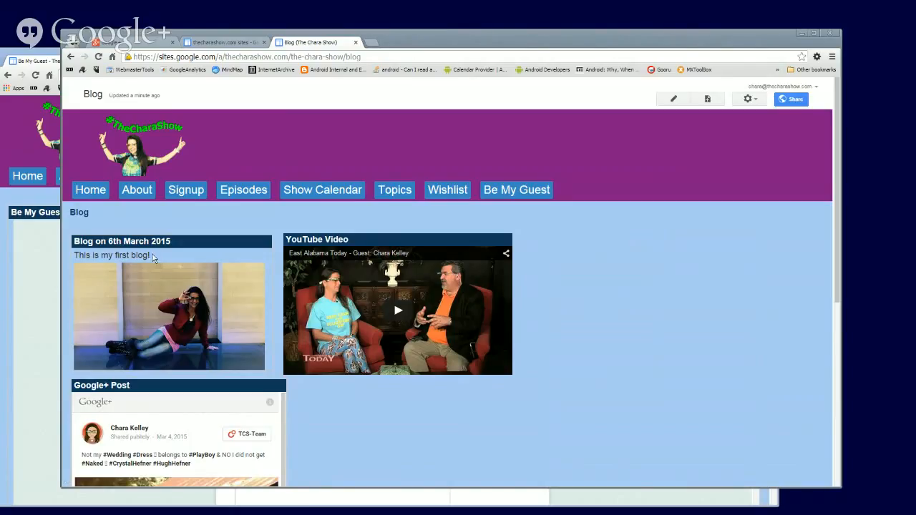
left_click_drag(150, 255, 73, 255)
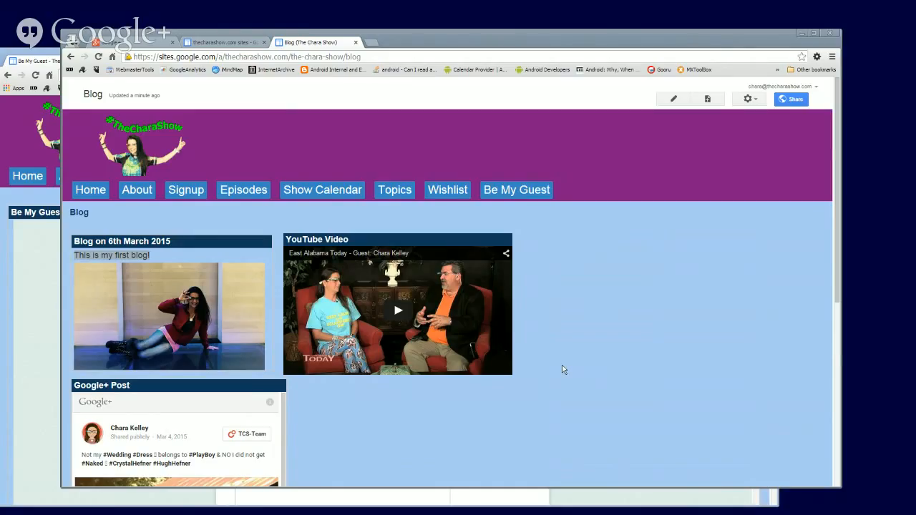
scroll(563, 370, "down", 2)
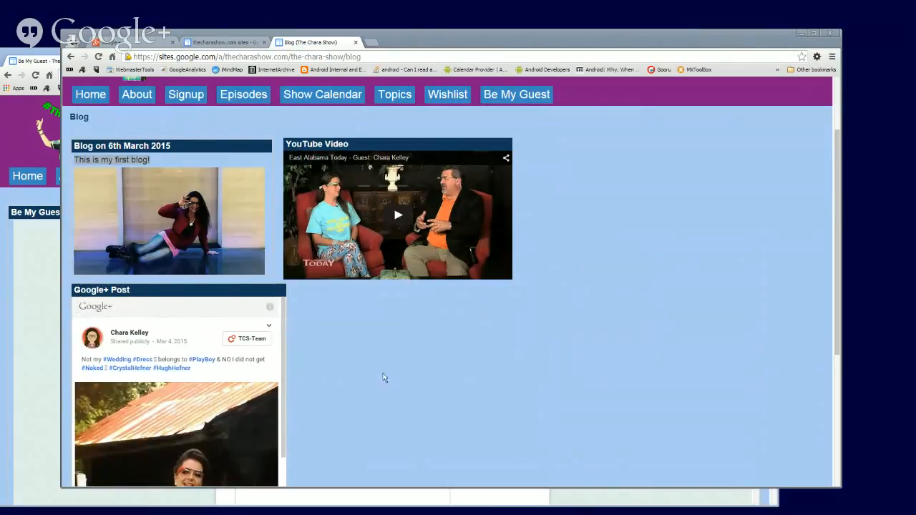
scroll(400, 386, "up", 2)
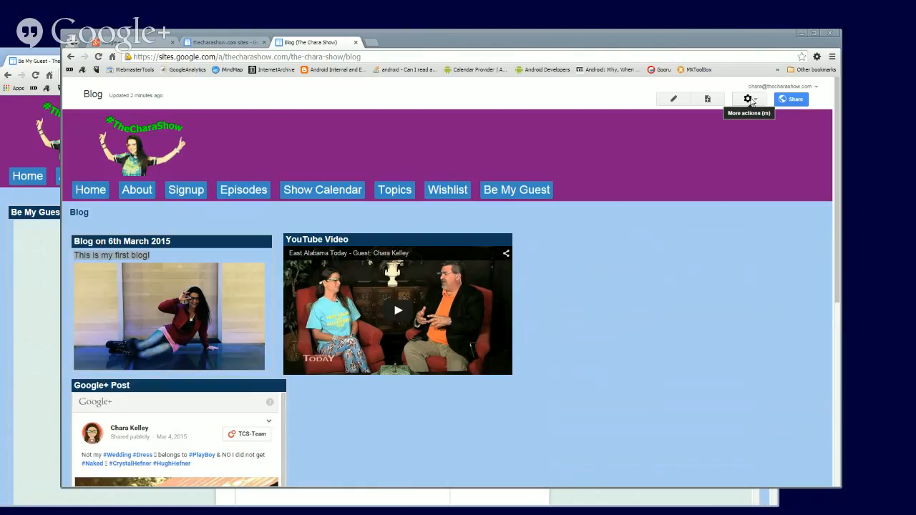
- Open the site layout for editing and add the Blog page to the horizontal navigation
left_click(756, 103)
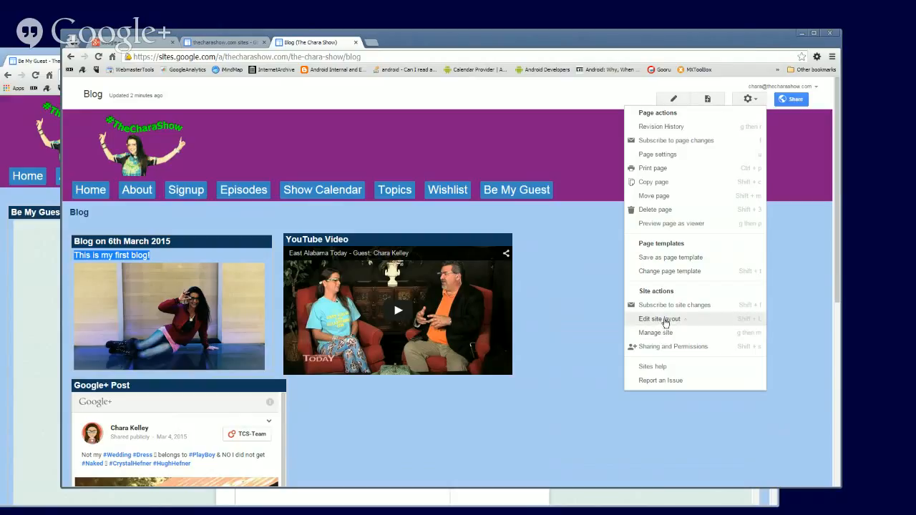
left_click(673, 321)
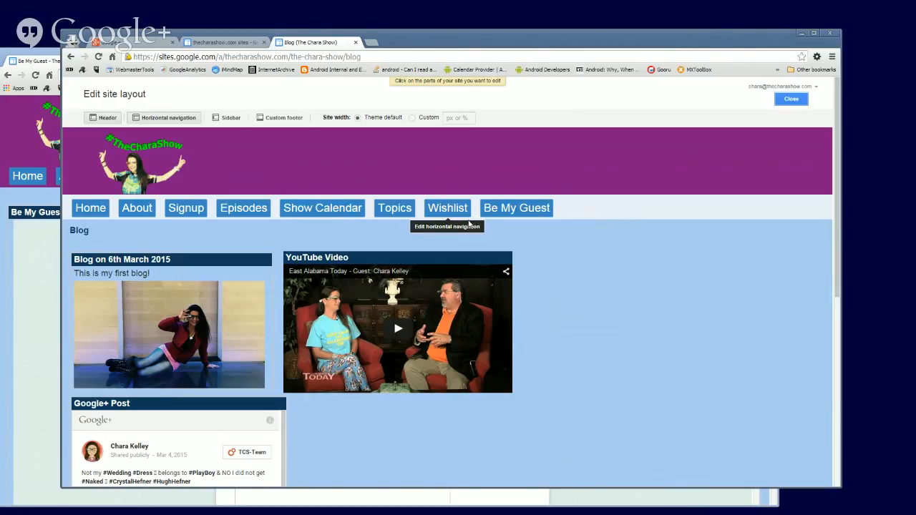
left_click(568, 212)
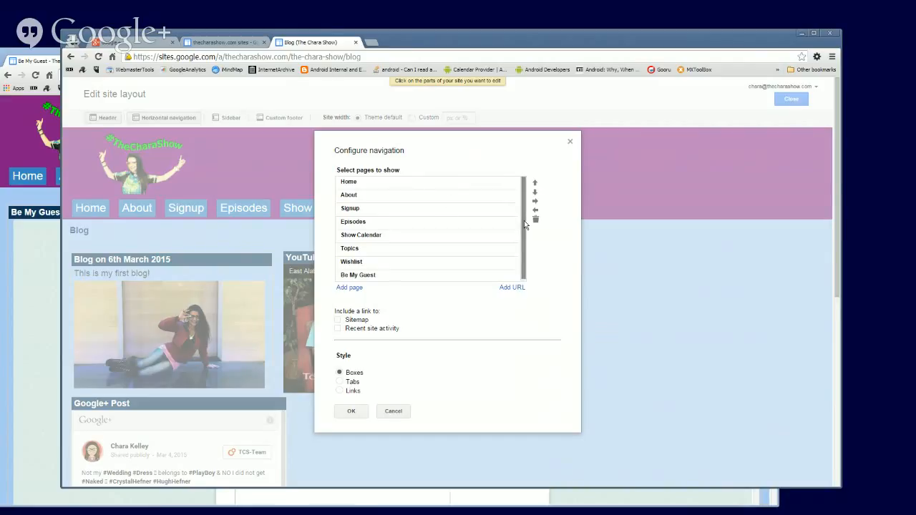
left_click(350, 289)
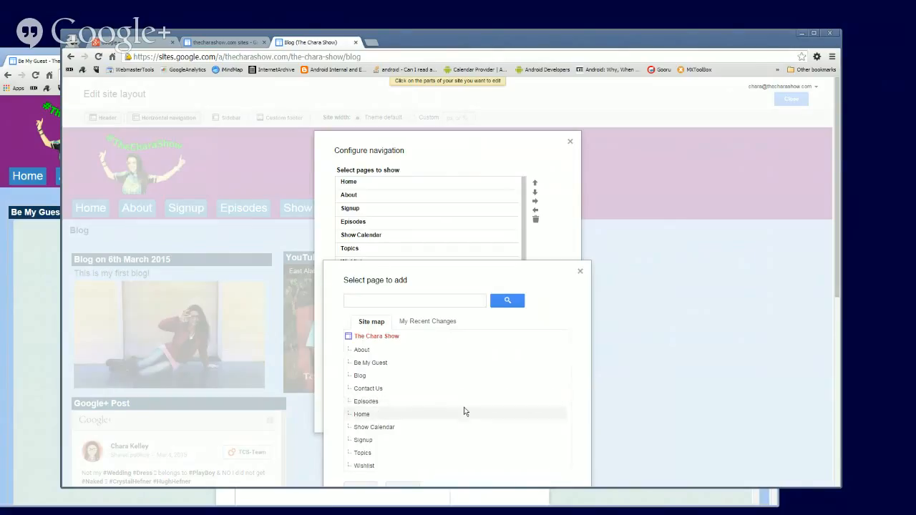
scroll(487, 418, "down", 1)
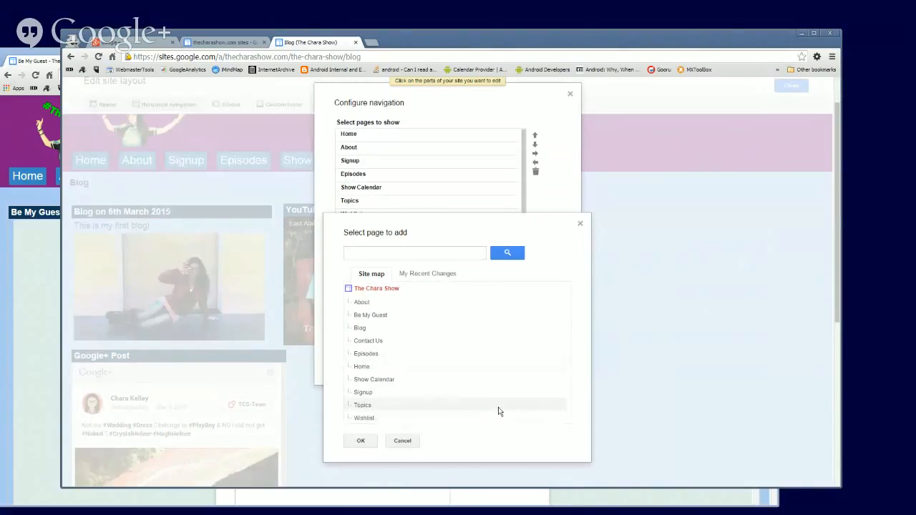
left_click(361, 330)
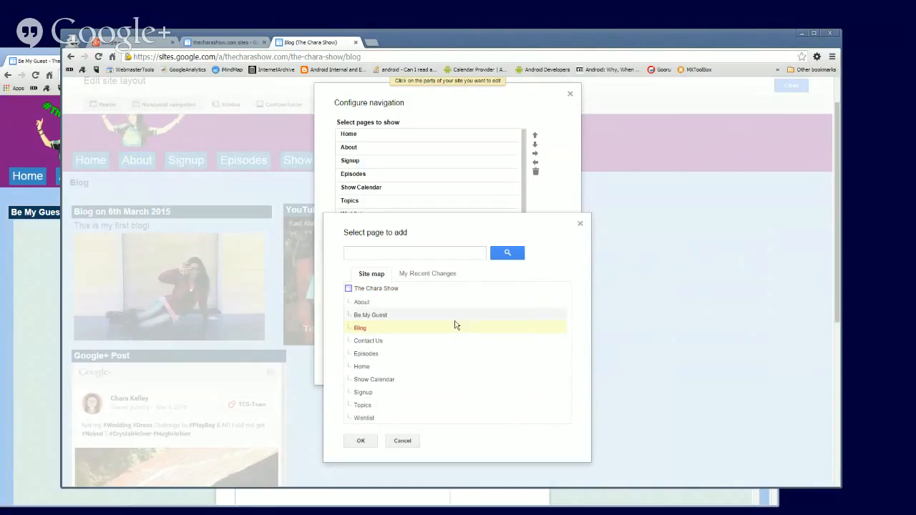
left_click(361, 443)
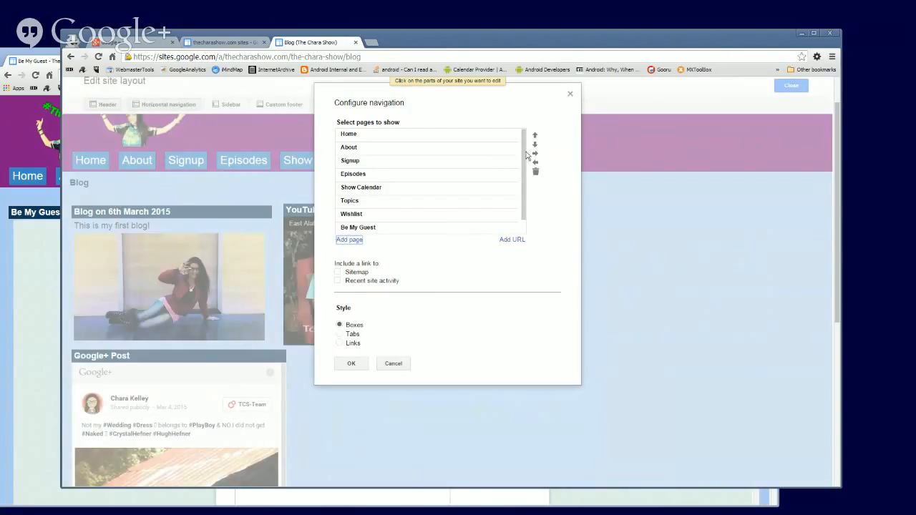
- Move Blog directly below Show Calendar in the navigation order, apply the change and close the layout editing
left_click_drag(524, 154, 463, 203)
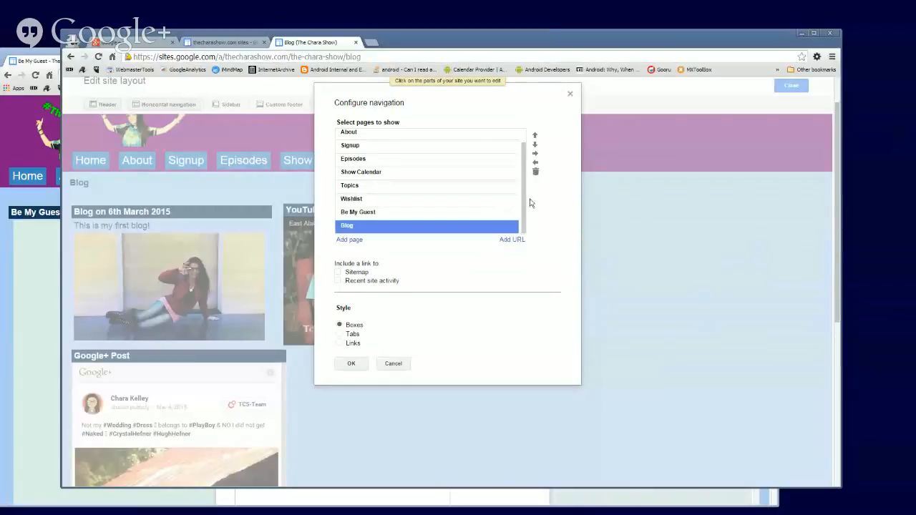
left_click(535, 137)
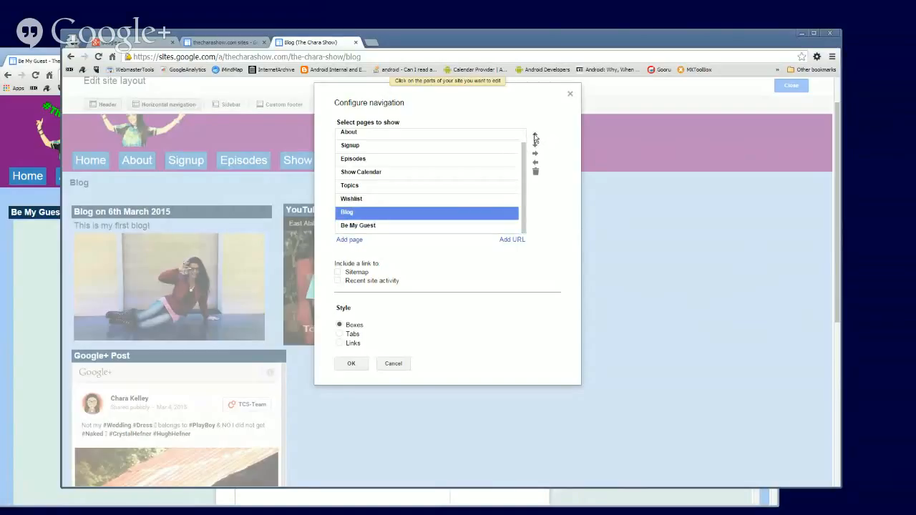
left_click(535, 137)
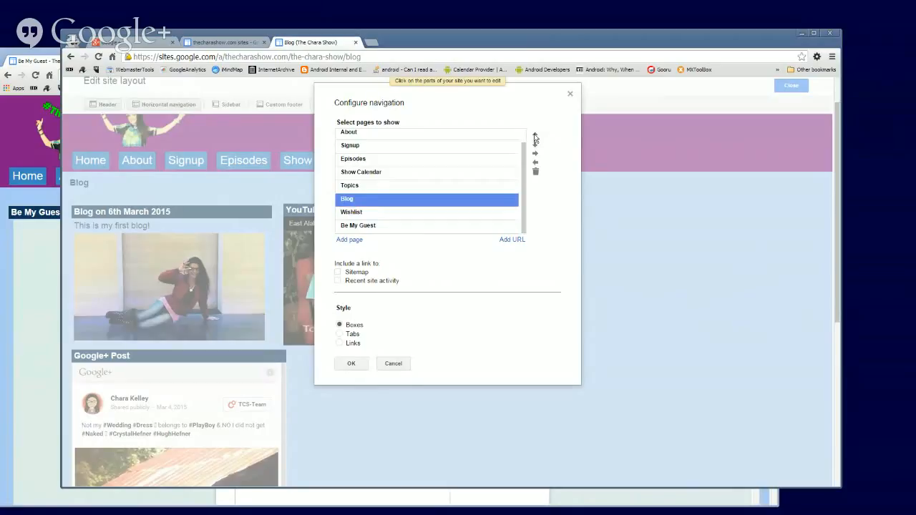
left_click(535, 137)
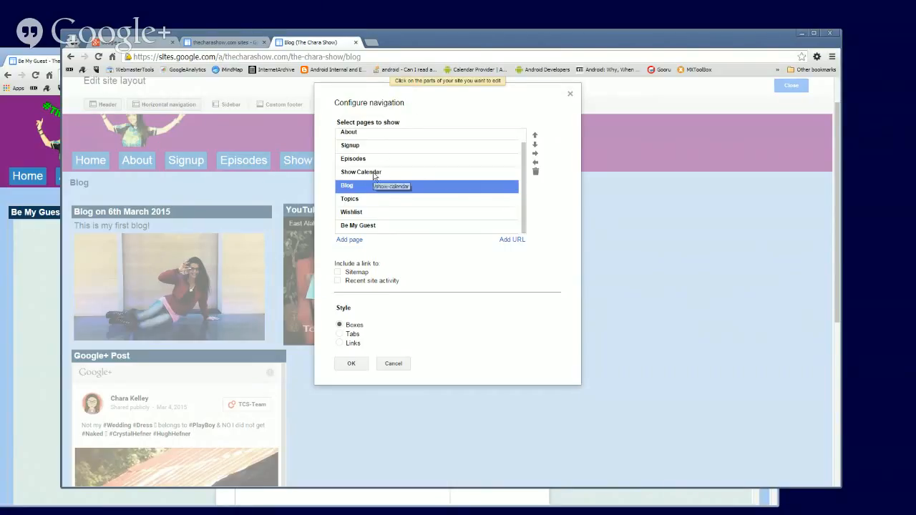
left_click(40, 56)
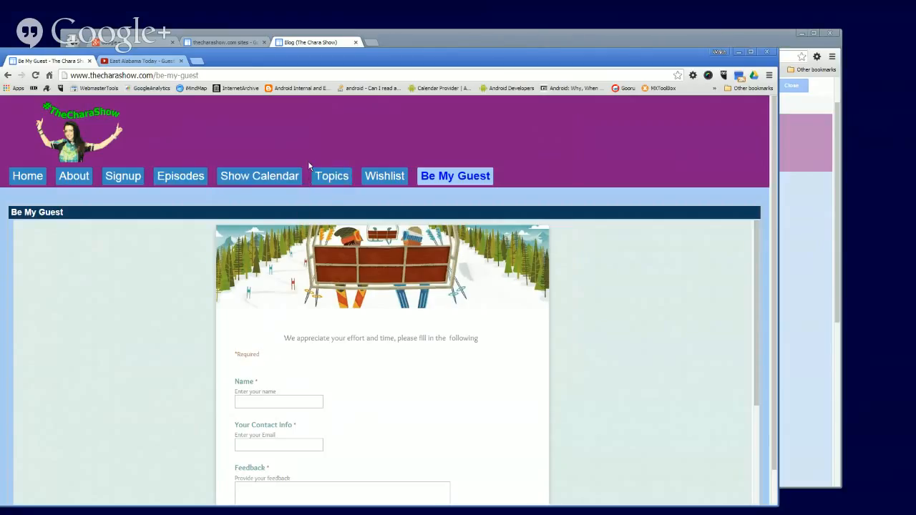
left_click(318, 44)
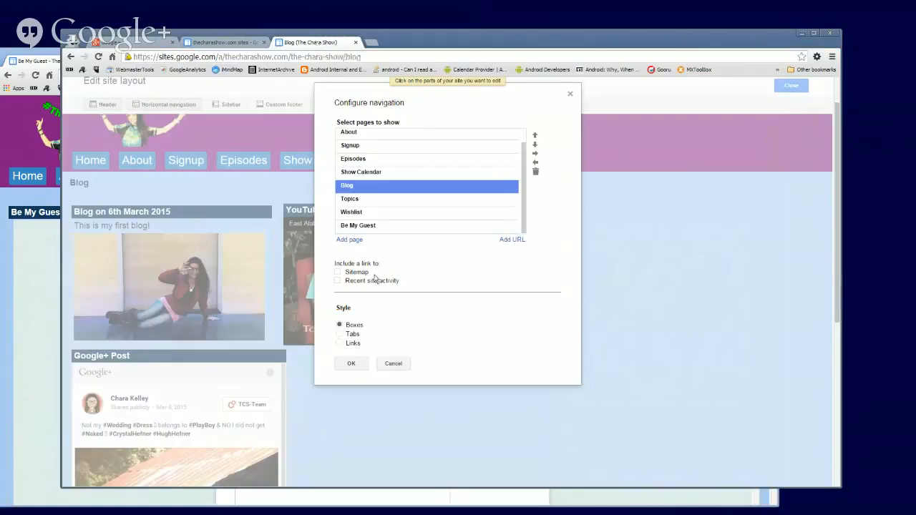
left_click(351, 364)
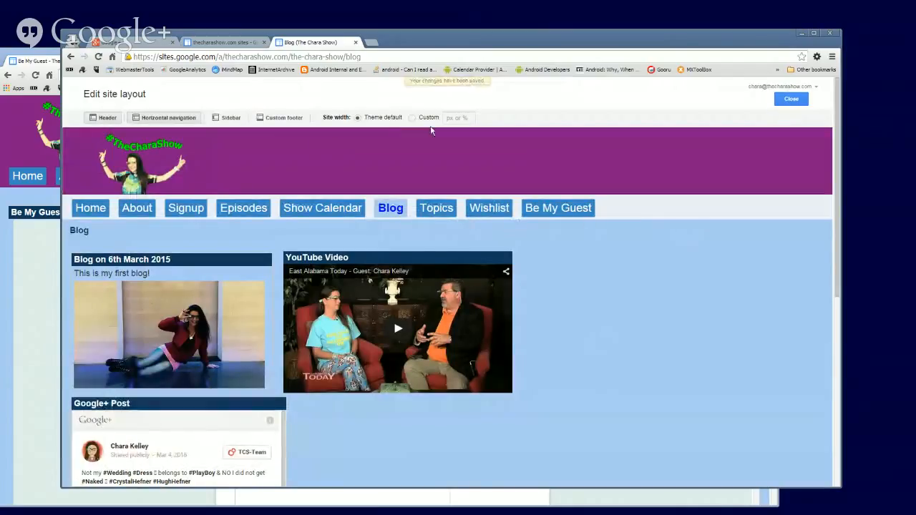
left_click(792, 101)
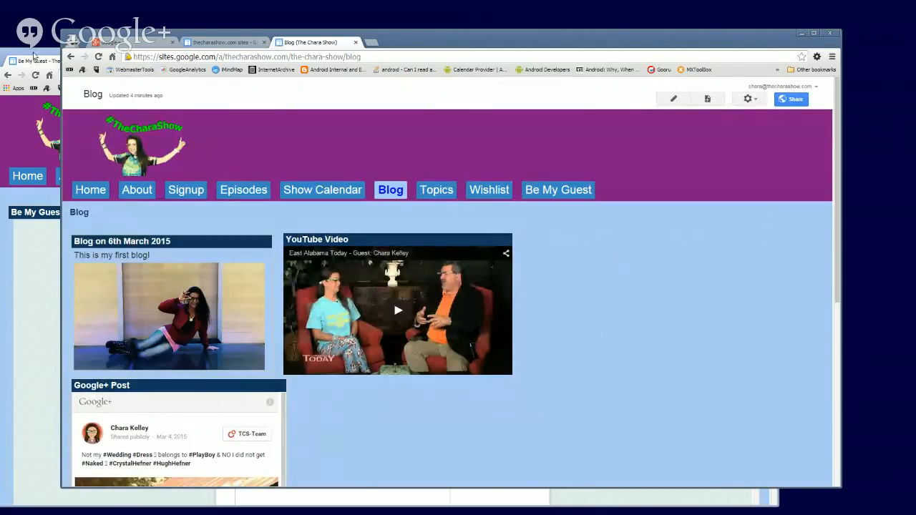
- Switch to the live site window, reload it and open the Blog page from the navigation
left_click(34, 56)
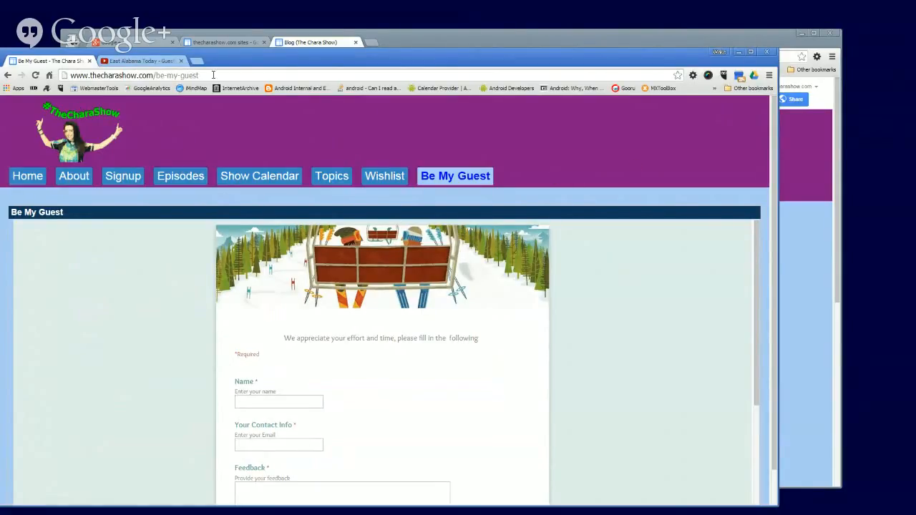
left_click(34, 76)
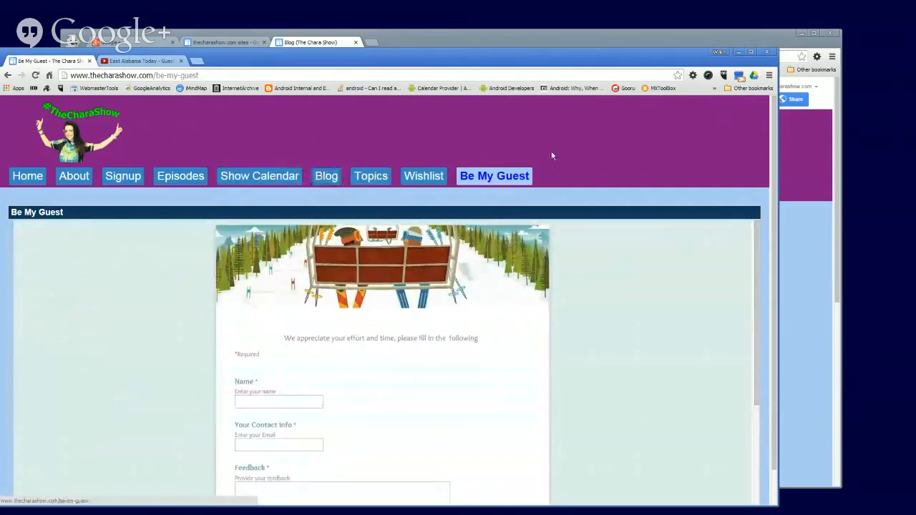
left_click(327, 178)
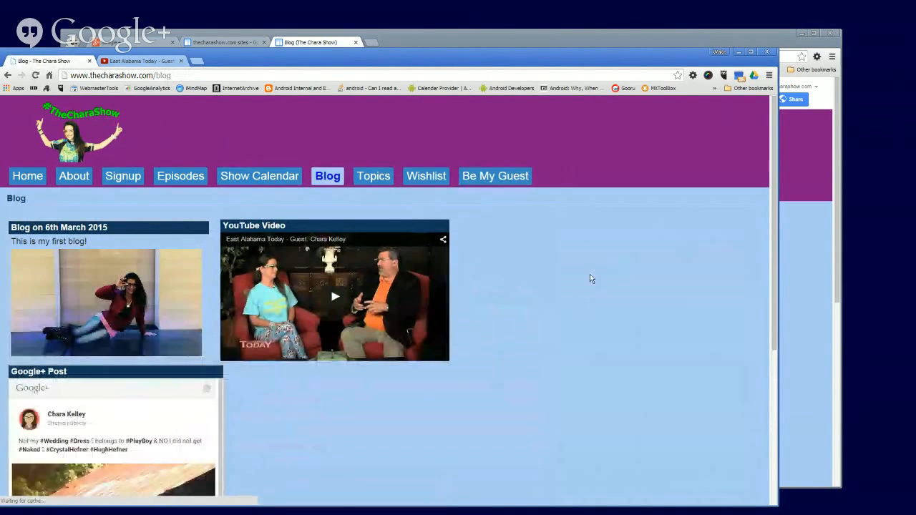
- Look over the published Blog page from the Google+ post down to the comments section
scroll(590, 278, "down", 2)
scroll(592, 281, "down", 3)
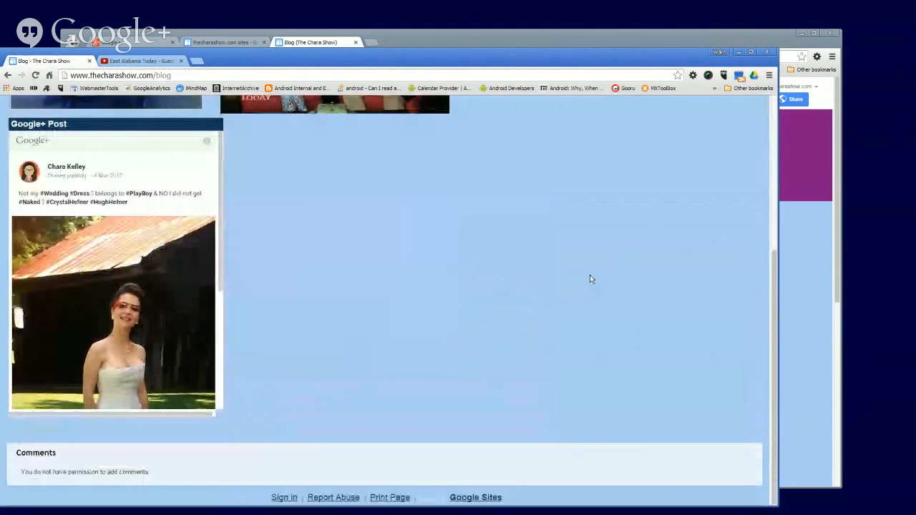
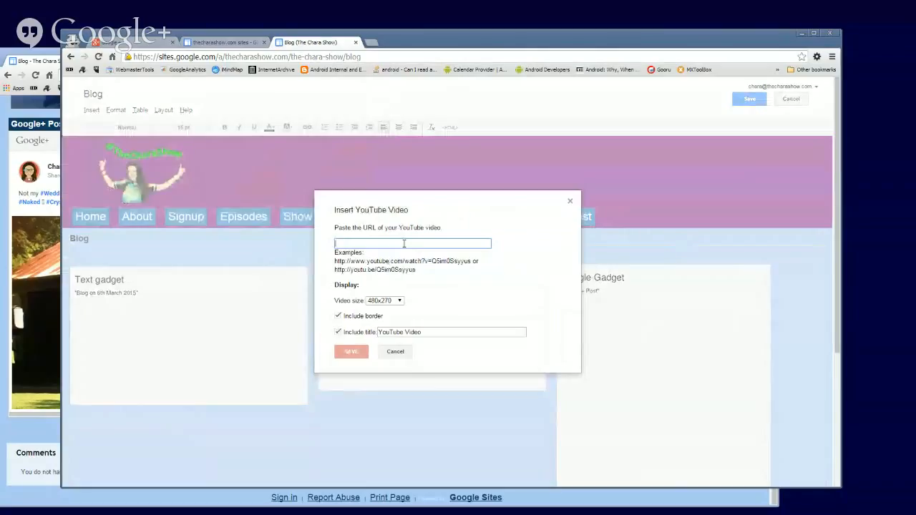
type("http://youtu.be/JK9OQd2fxz8")
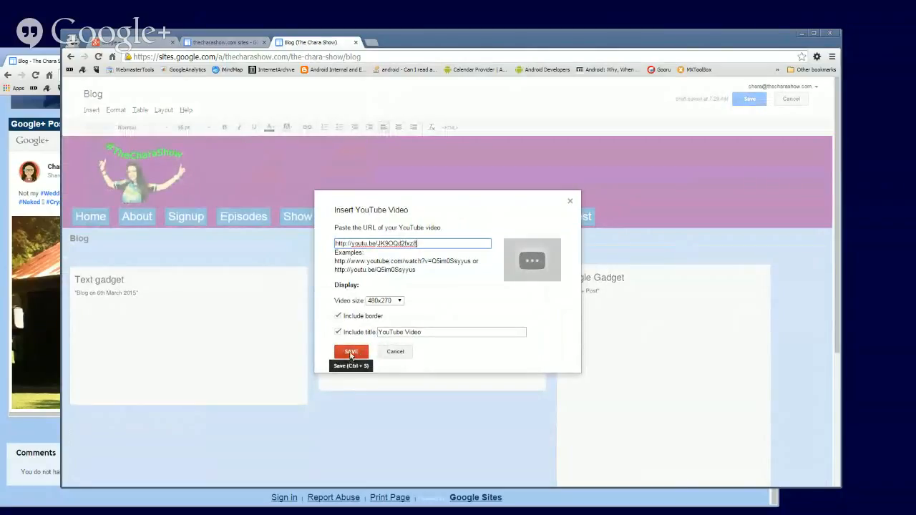
left_click(351, 353)
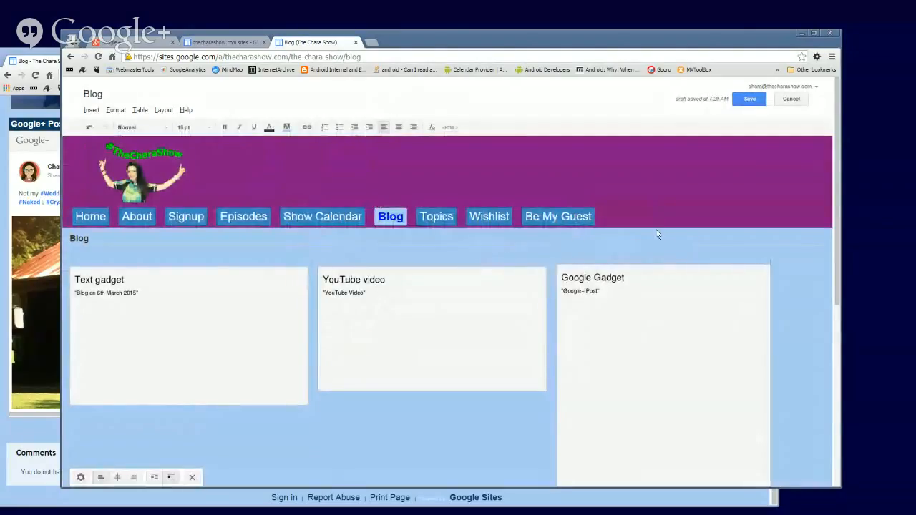
- Turn on text wrapping for the Google+ Post gadget and the new YouTube video, and save the Blog page
left_click_drag(837, 234, 831, 295)
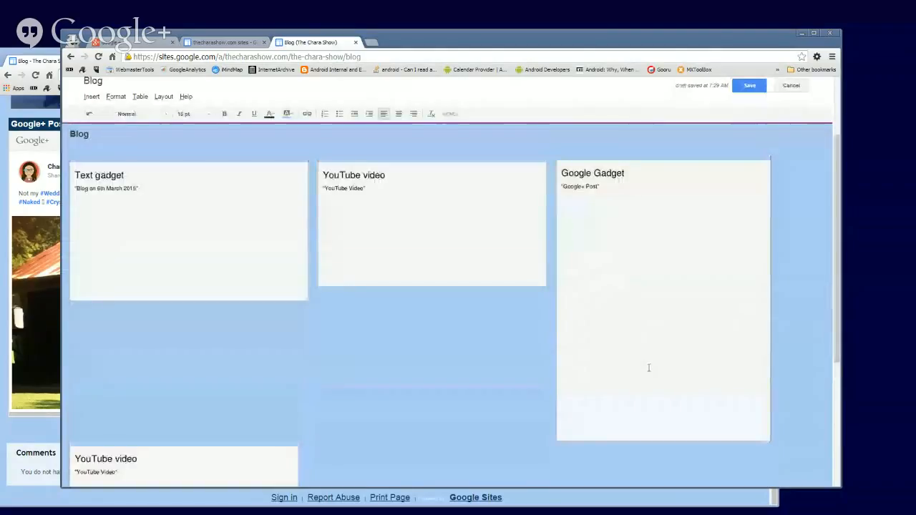
left_click(650, 368)
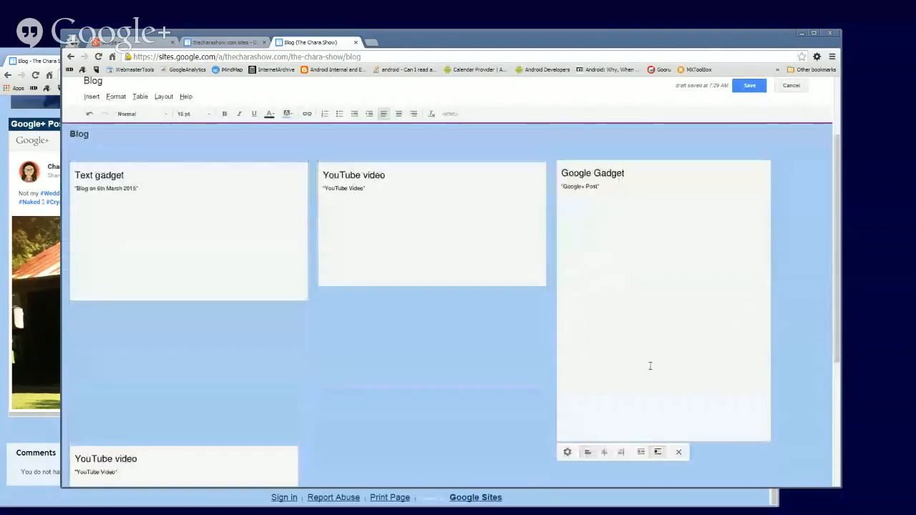
left_click(641, 453)
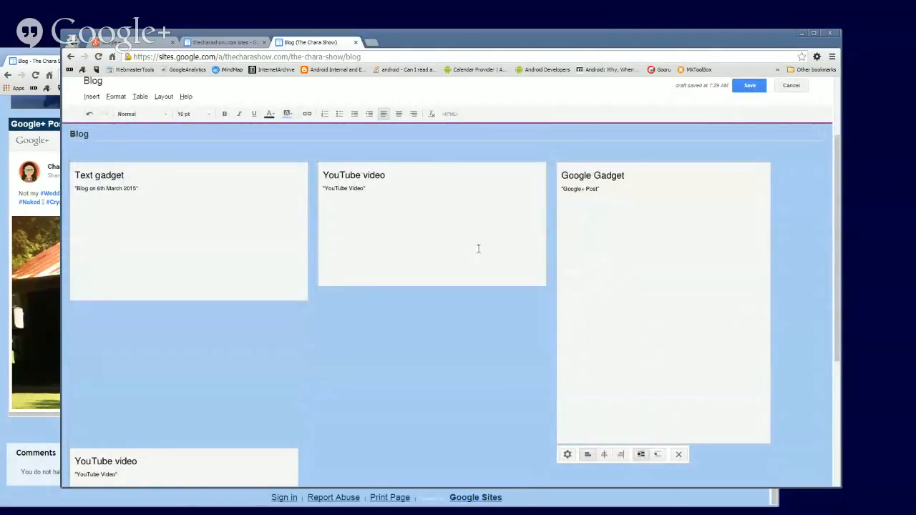
left_click(551, 250)
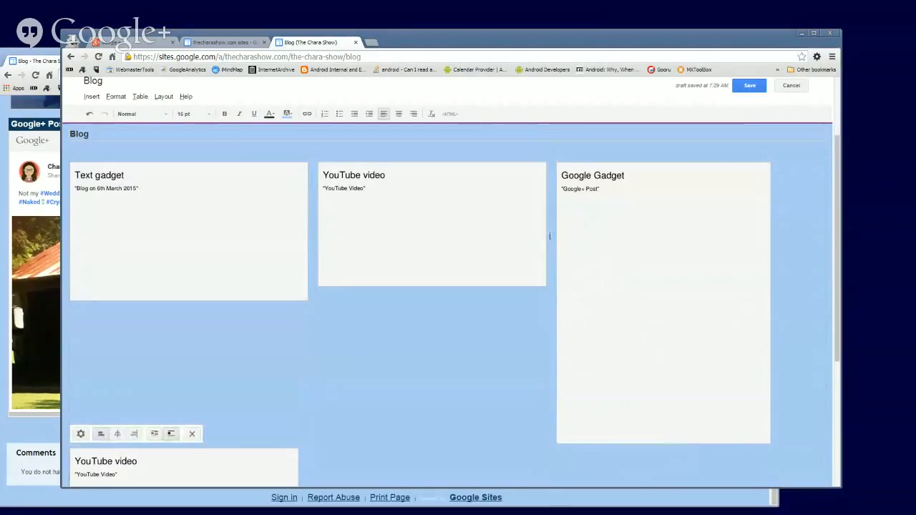
left_click(543, 173)
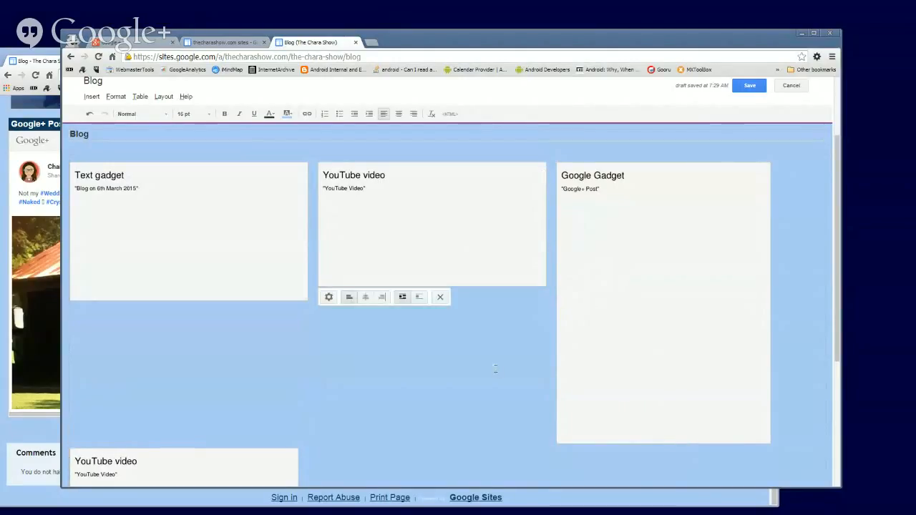
scroll(495, 369, "down", 2)
left_click(231, 387)
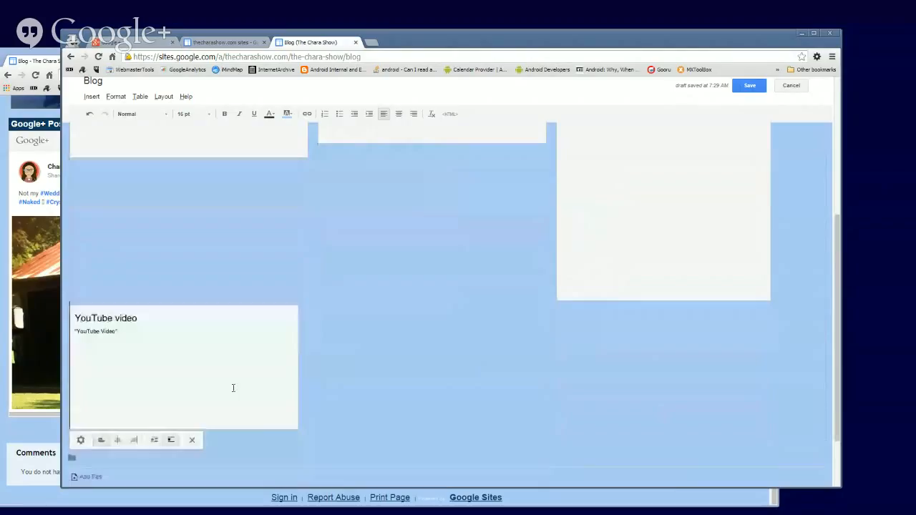
left_click(154, 441)
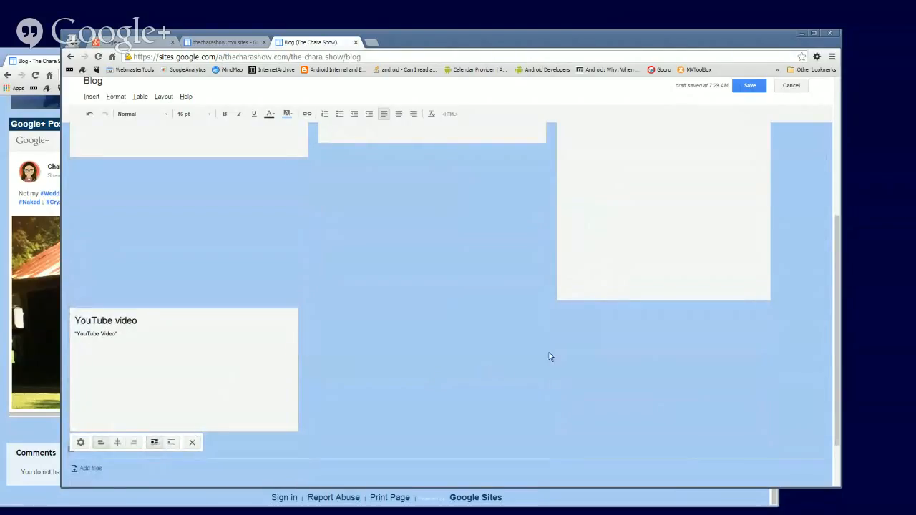
scroll(536, 360, "up", 2)
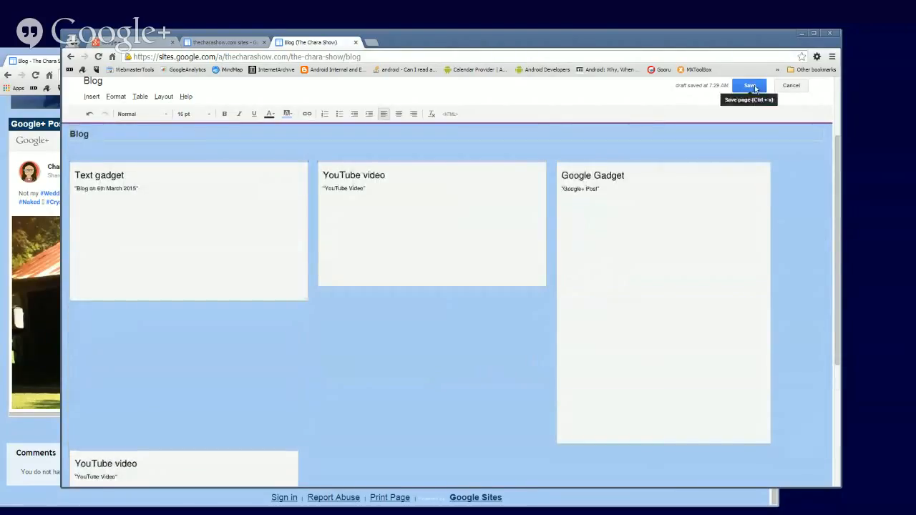
left_click(752, 87)
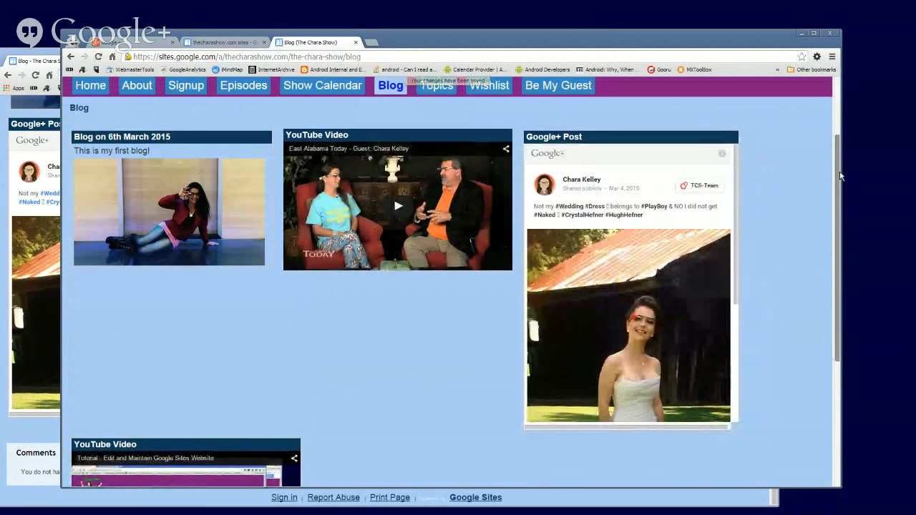
- Examine the saved Blog page to see how the new YouTube video sits relative to the other gadgets
scroll(830, 200, "up", 1)
scroll(823, 223, "down", 4)
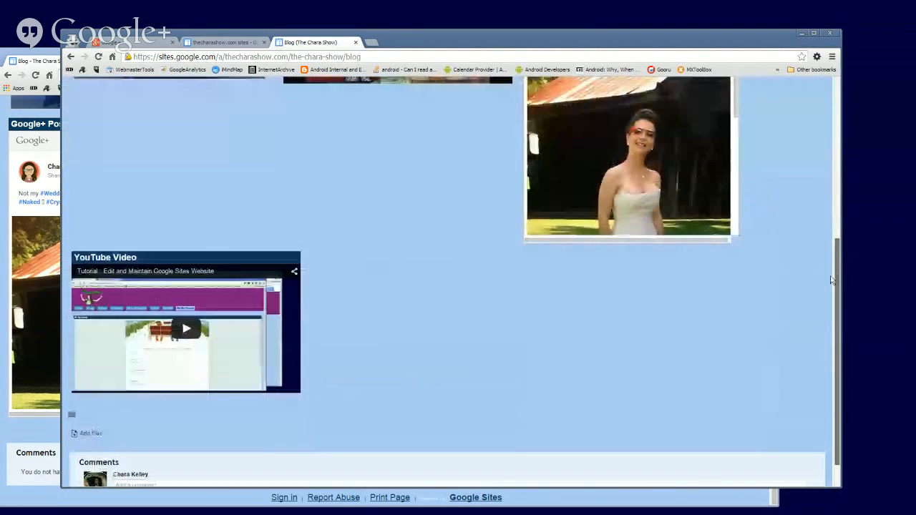
scroll(822, 208, "up", 4)
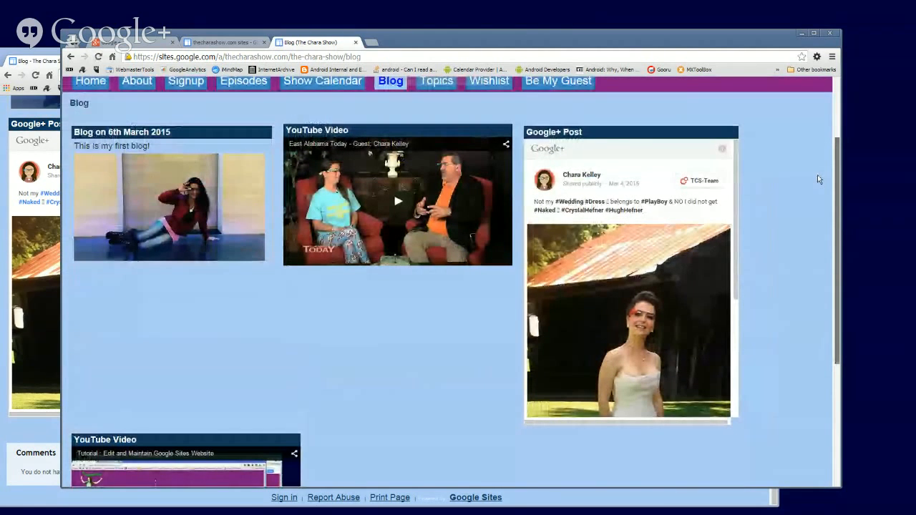
scroll(819, 174, "up", 2)
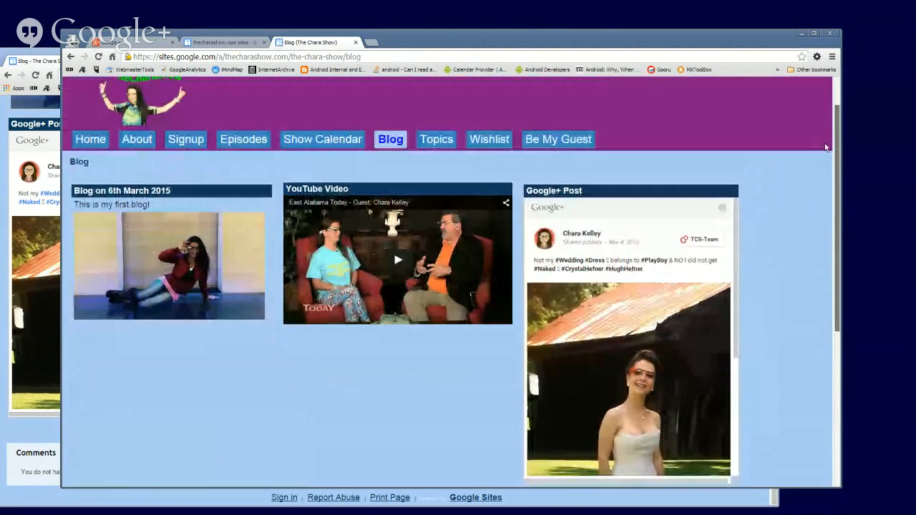
scroll(826, 150, "down", 4)
scroll(828, 159, "up", 3)
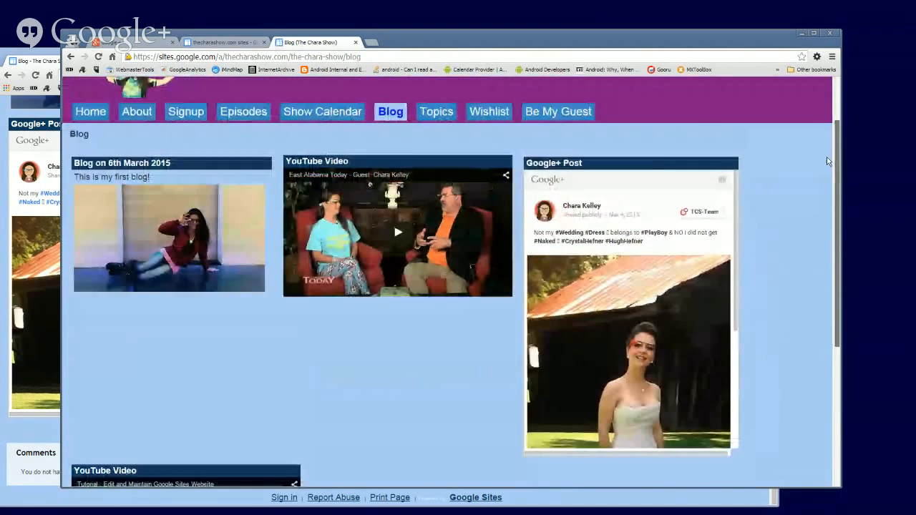
scroll(828, 161, "down", 4)
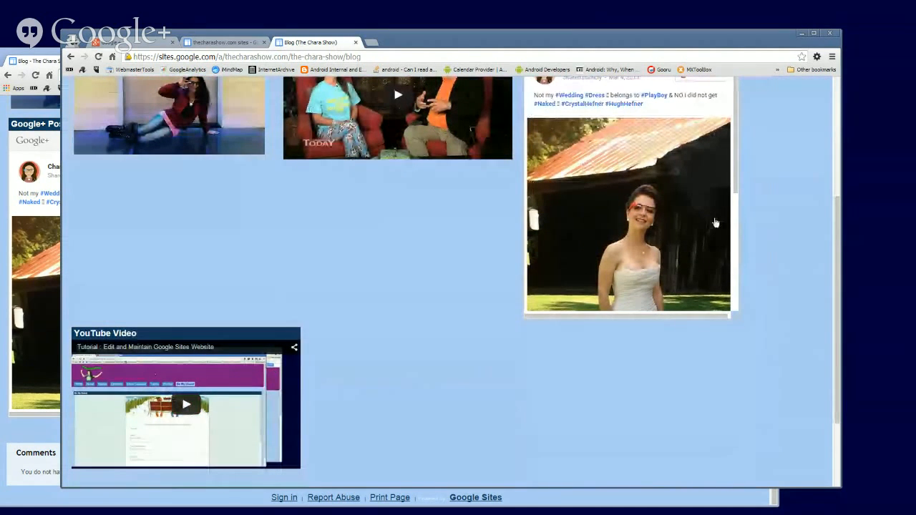
scroll(833, 262, "up", 5)
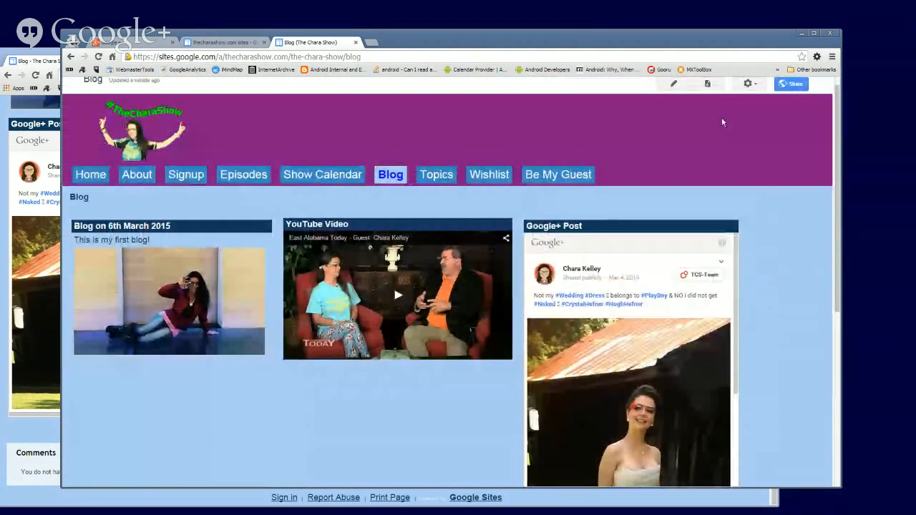
- Reopen the Blog page for editing and select the lower YouTube video gadget
left_click(673, 83)
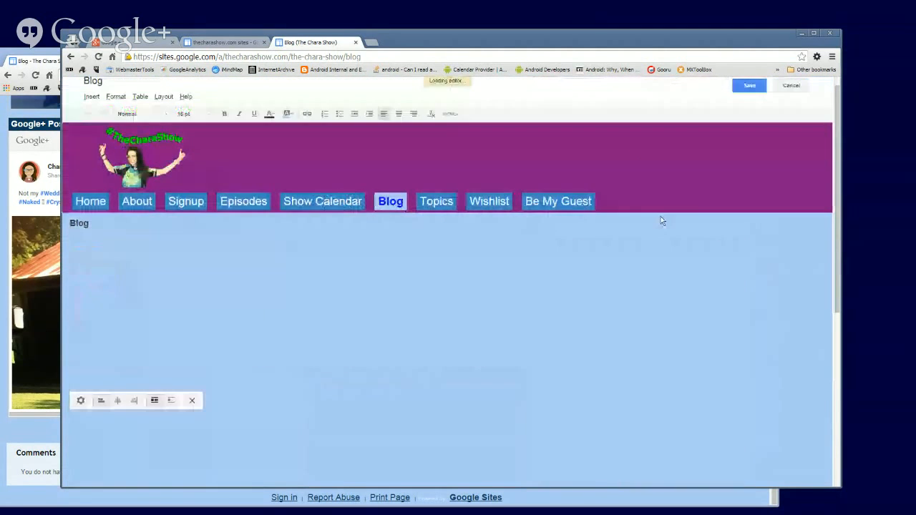
scroll(794, 309, "down", 3)
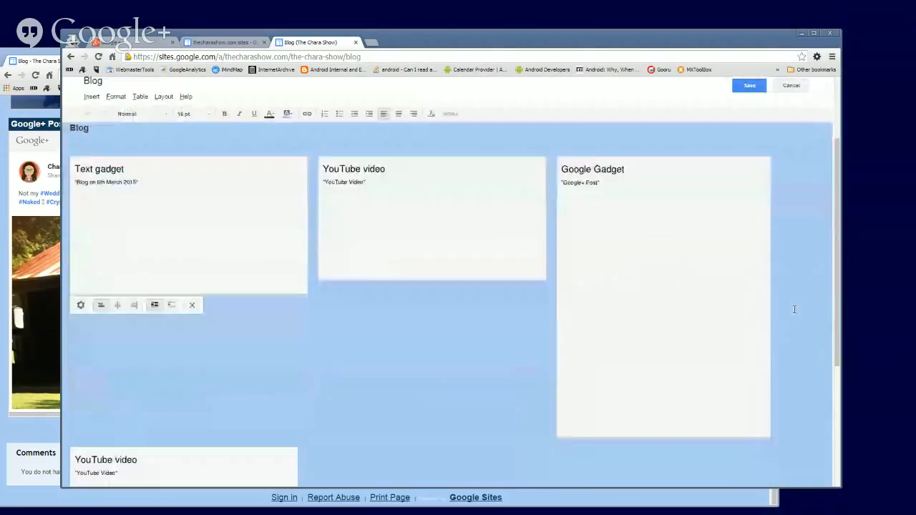
scroll(794, 309, "down", 1)
left_click(229, 439)
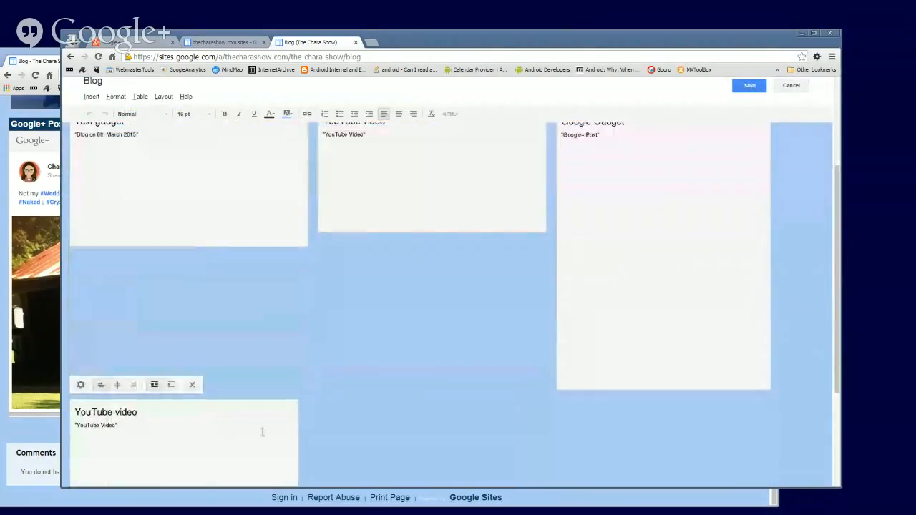
left_click(244, 439)
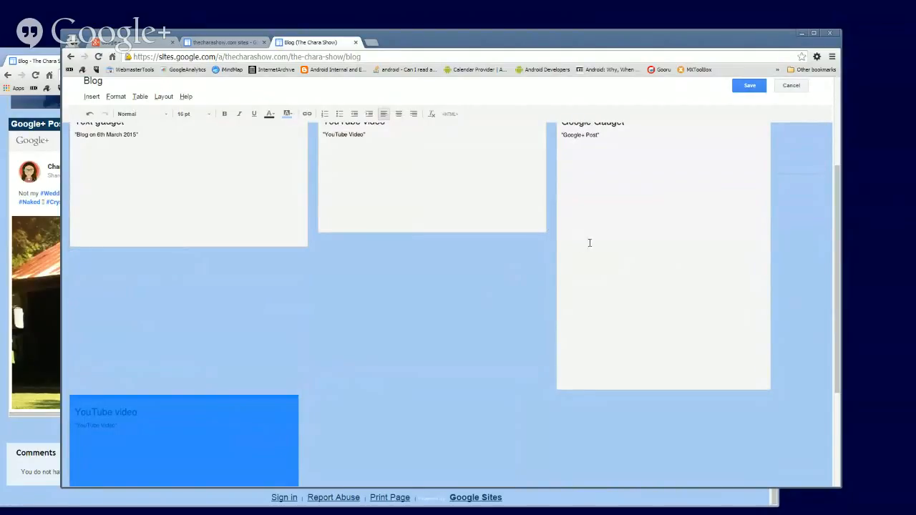
- Try to move the Google+ Post gadget to a different place among the page's gadgets
left_click(627, 238)
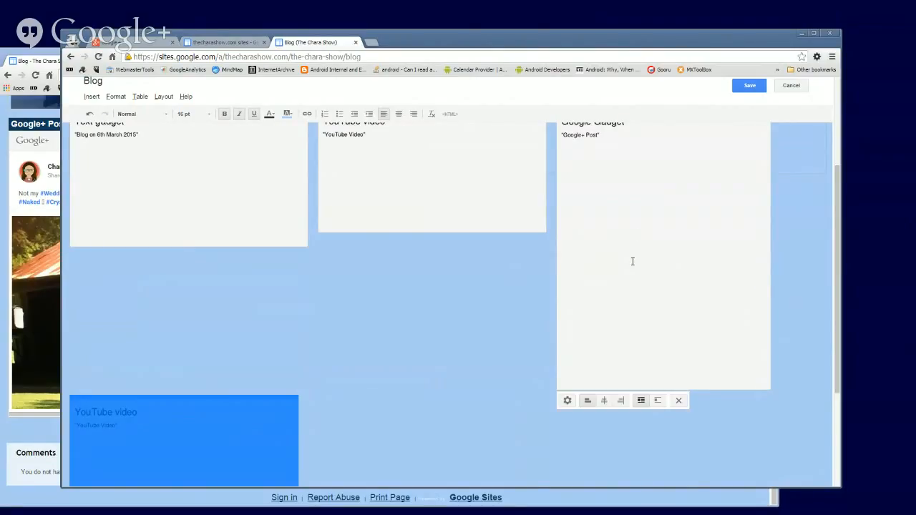
left_click(633, 261)
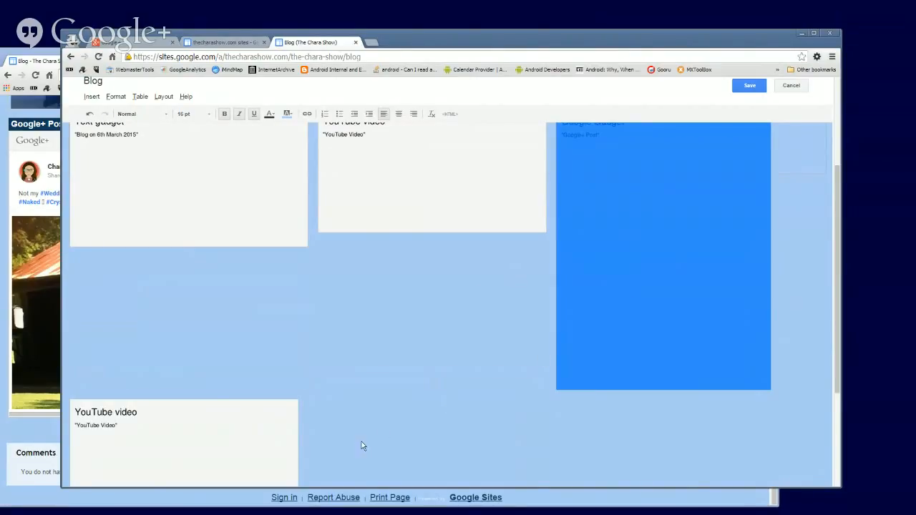
left_click(350, 446)
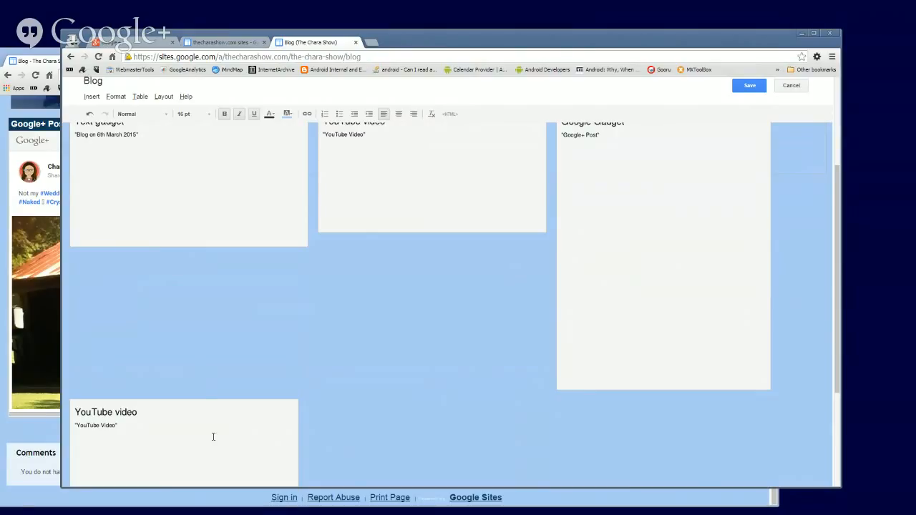
left_click(189, 426)
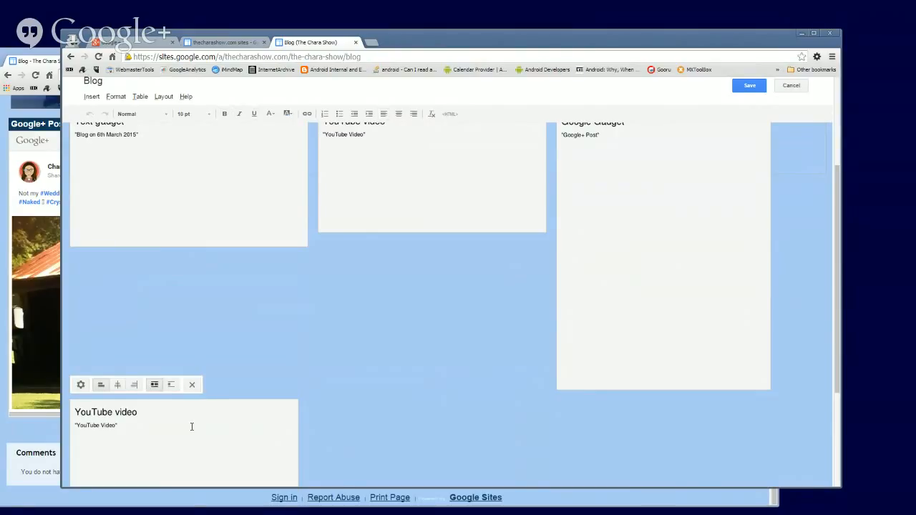
left_click(649, 179)
left_click_drag(646, 179, 604, 285)
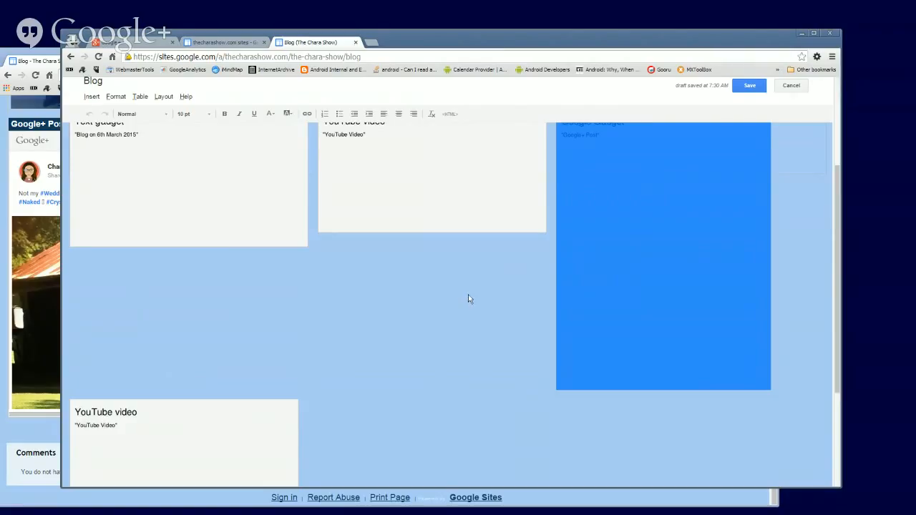
scroll(469, 294, "up", 3)
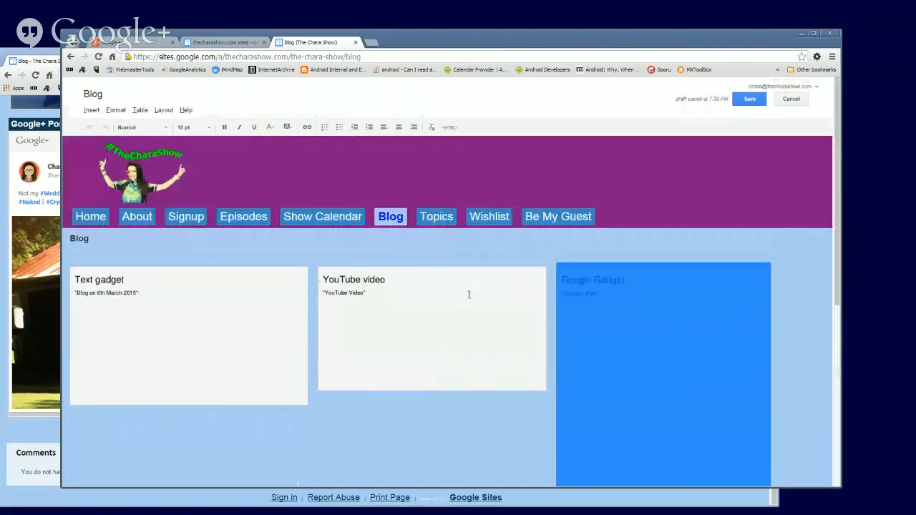
- Turn off text wrapping for the first YouTube video and for the "Blog on 6th March 2015" text gadget
left_click(336, 320)
scroll(488, 304, "down", 2)
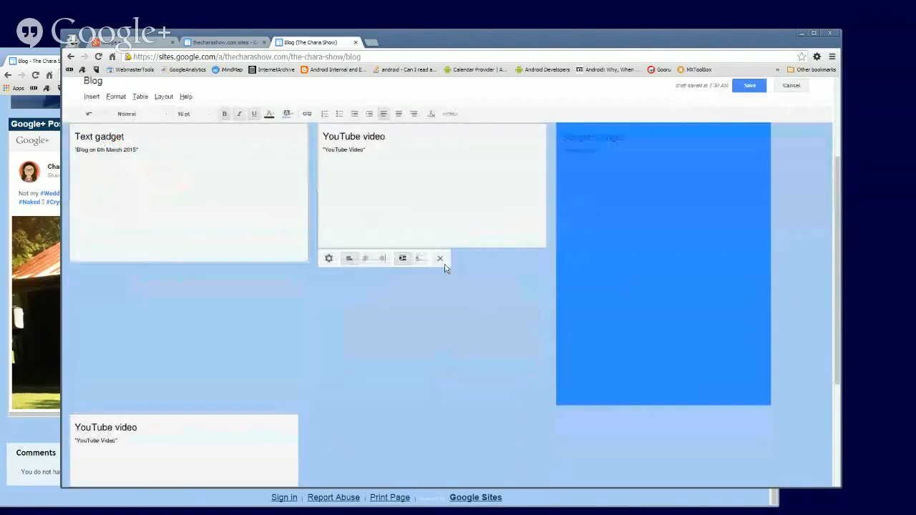
left_click(420, 259)
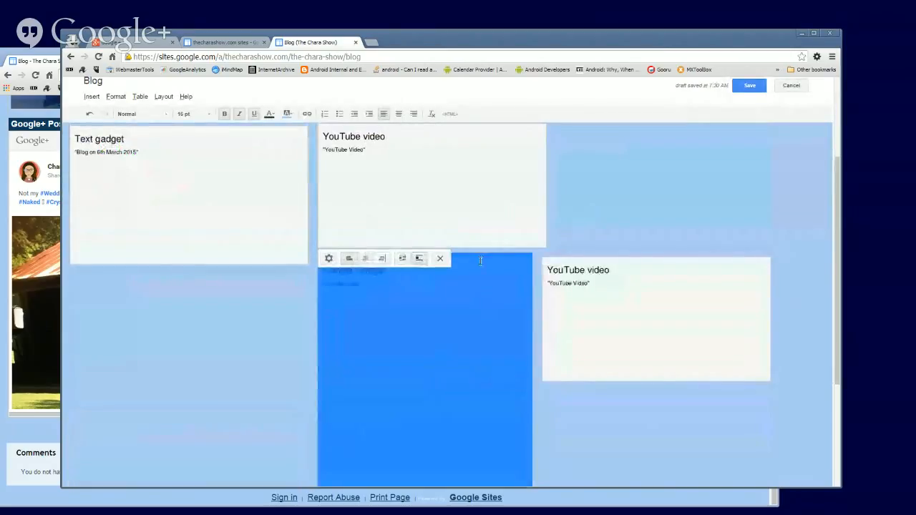
left_click(244, 240)
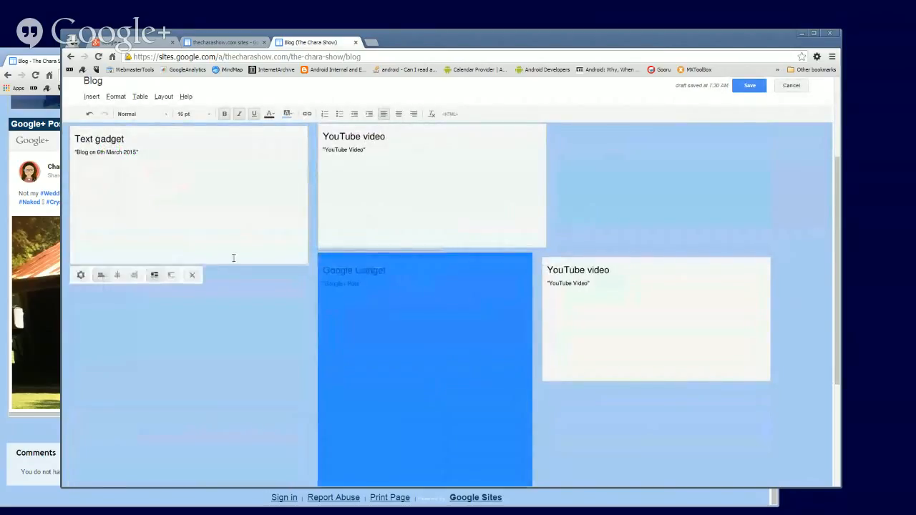
left_click(172, 277)
- Turn off text wrapping for the lower YouTube video and the Google+ Post gadget, and move the Google+ Post below that video
scroll(437, 263, "down", 3)
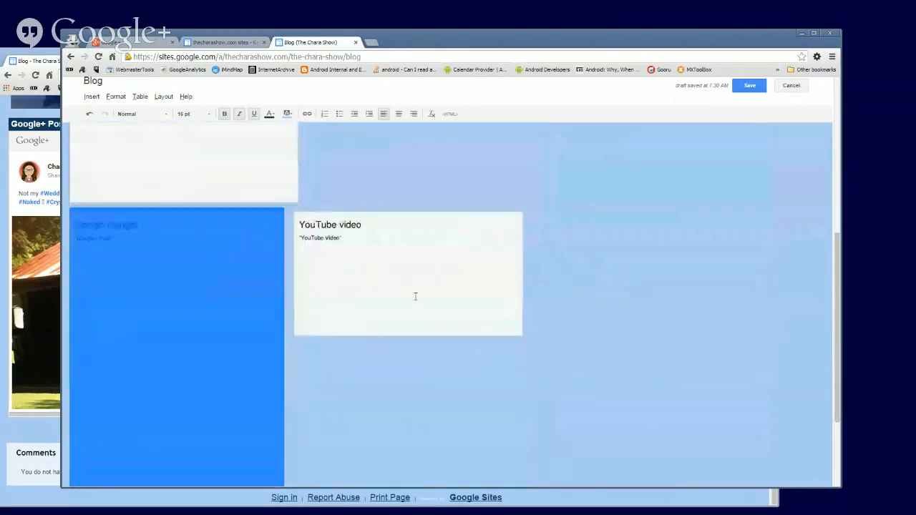
left_click(397, 304)
left_click(394, 347)
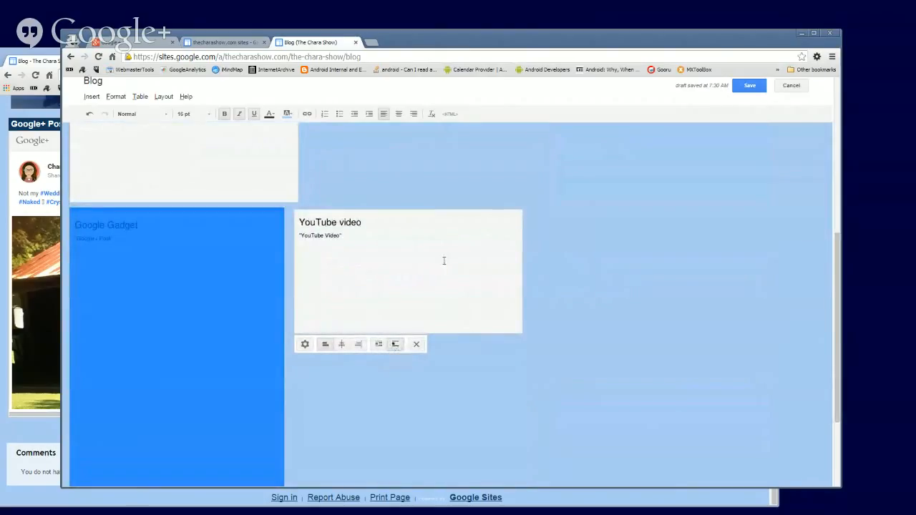
left_click(141, 337)
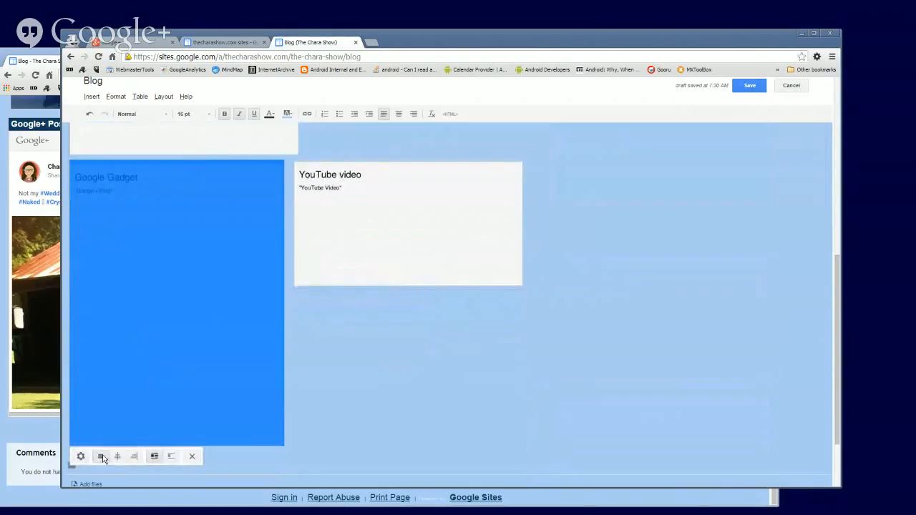
left_click(171, 456)
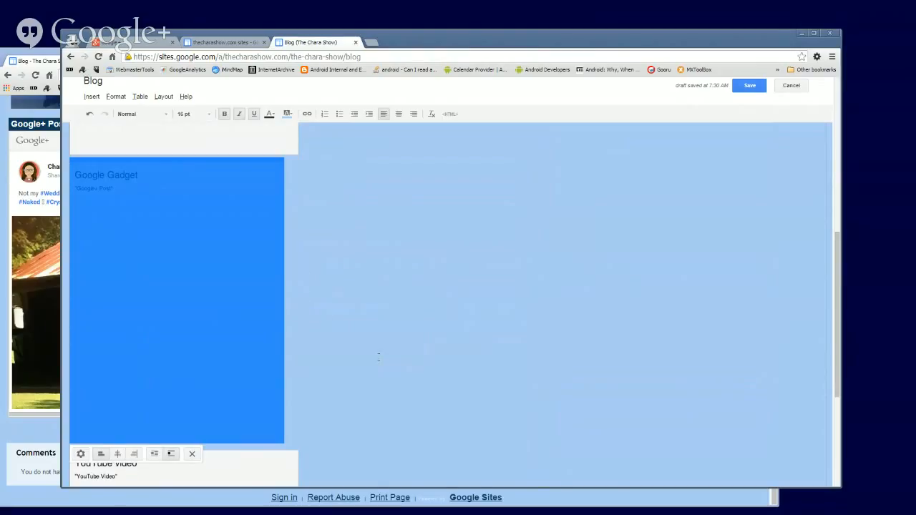
scroll(360, 232, "down", 3)
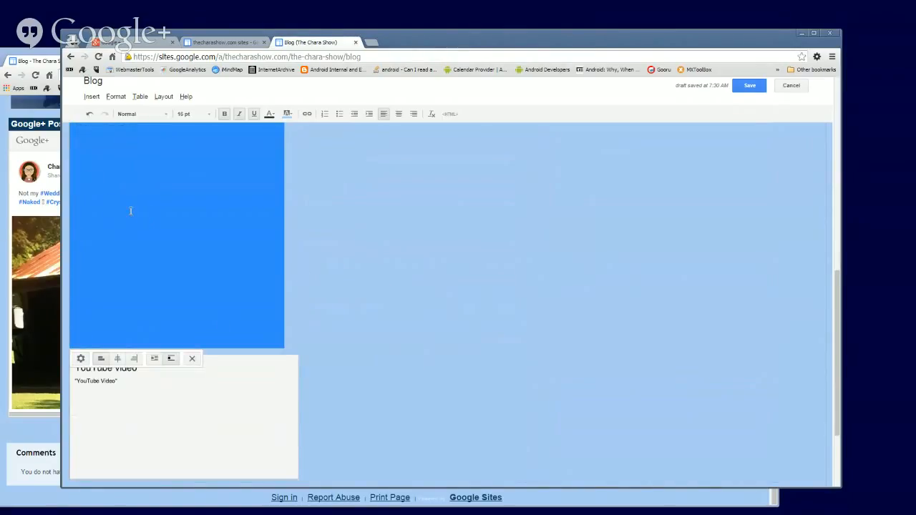
left_click_drag(152, 211, 313, 417)
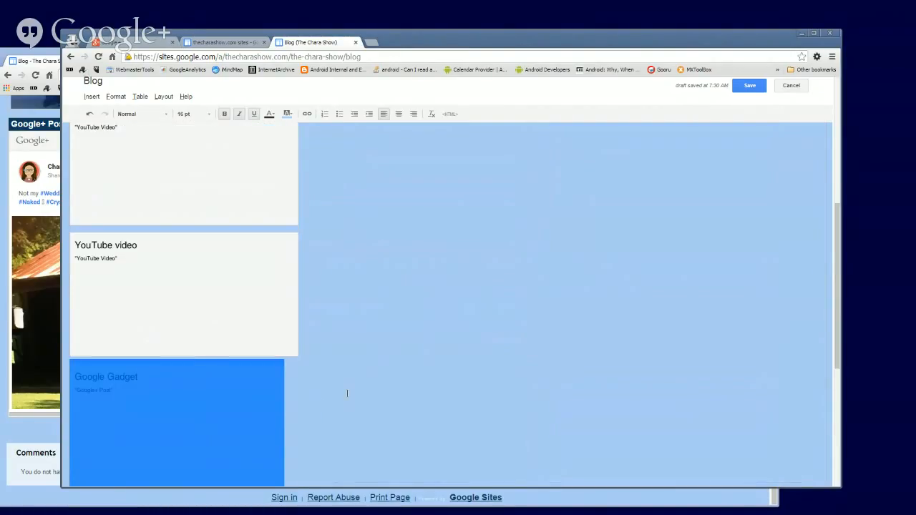
- Turn on text wrapping for the "Blog on 6th March 2015" text gadget and for both YouTube video gadgets
scroll(347, 394, "up", 6)
left_click(181, 339)
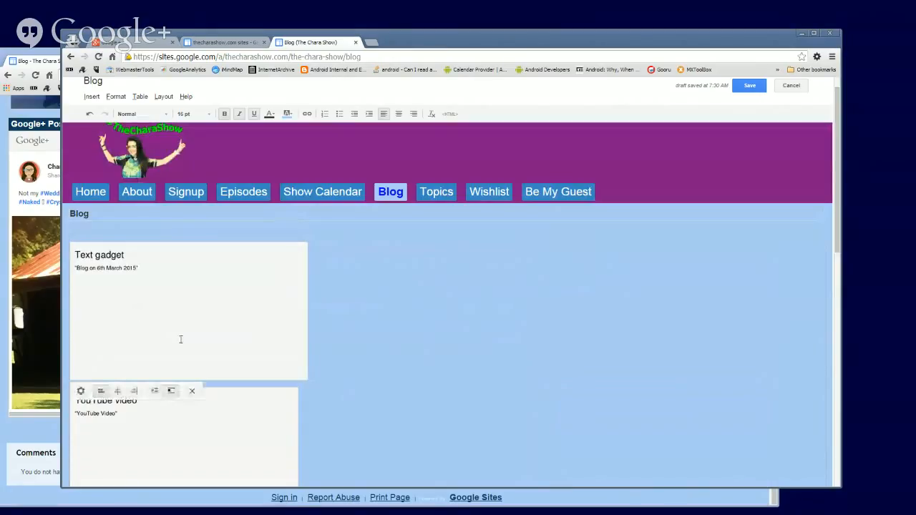
left_click(155, 392)
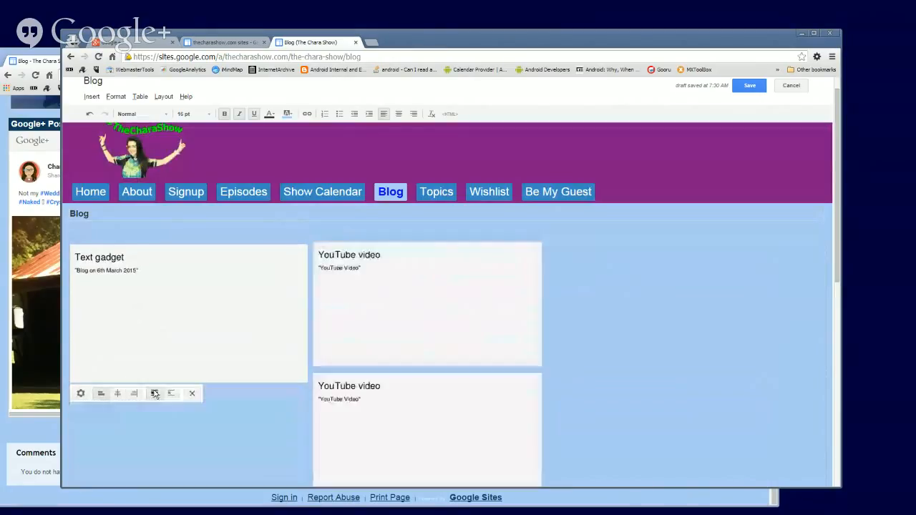
left_click(397, 314)
left_click(398, 377)
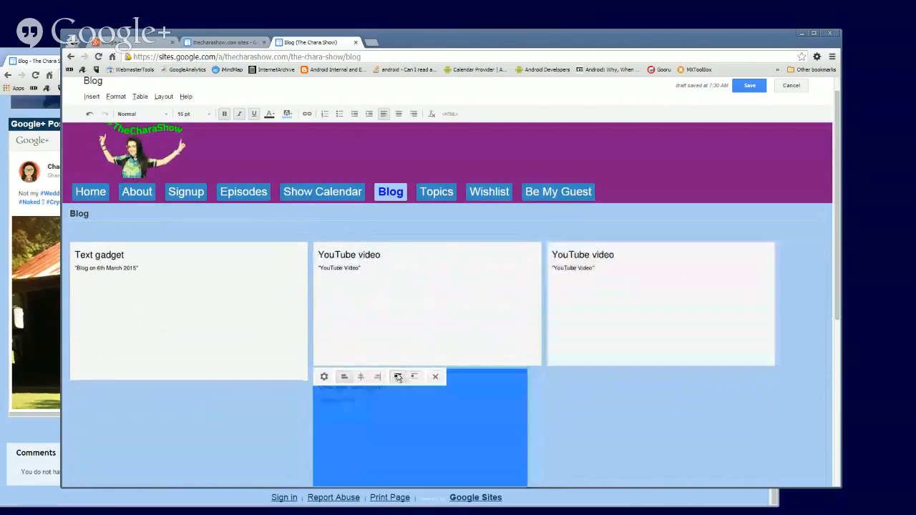
left_click(608, 330)
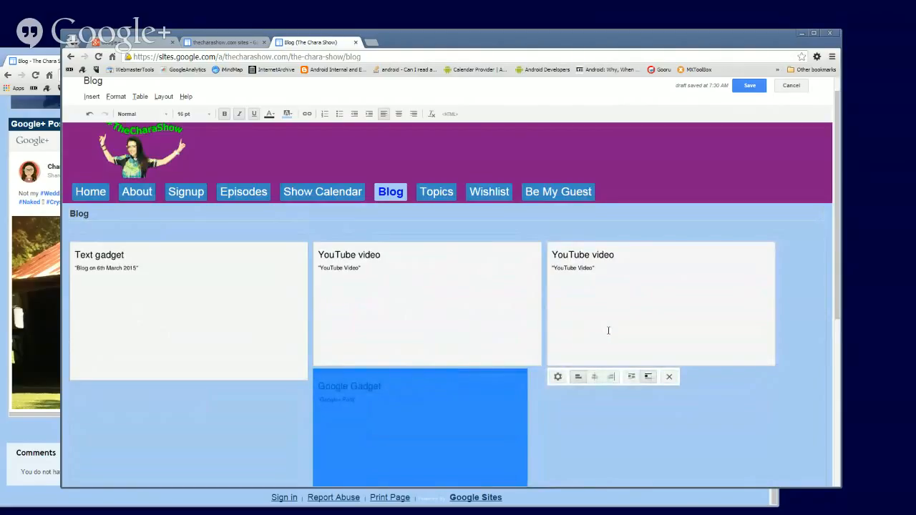
left_click(631, 377)
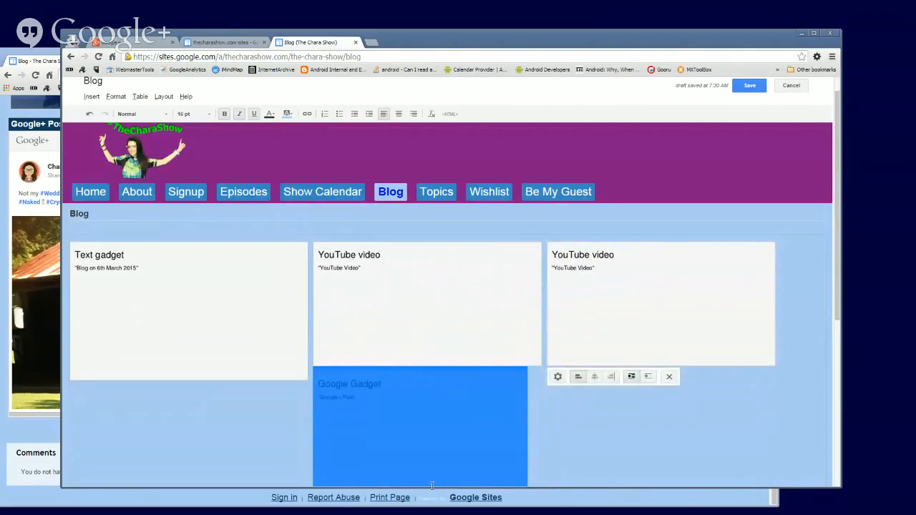
- Turn on text wrapping for the Google+ Post gadget, save the Blog page and check the gadget layout
left_click(477, 453)
scroll(482, 452, "down", 6)
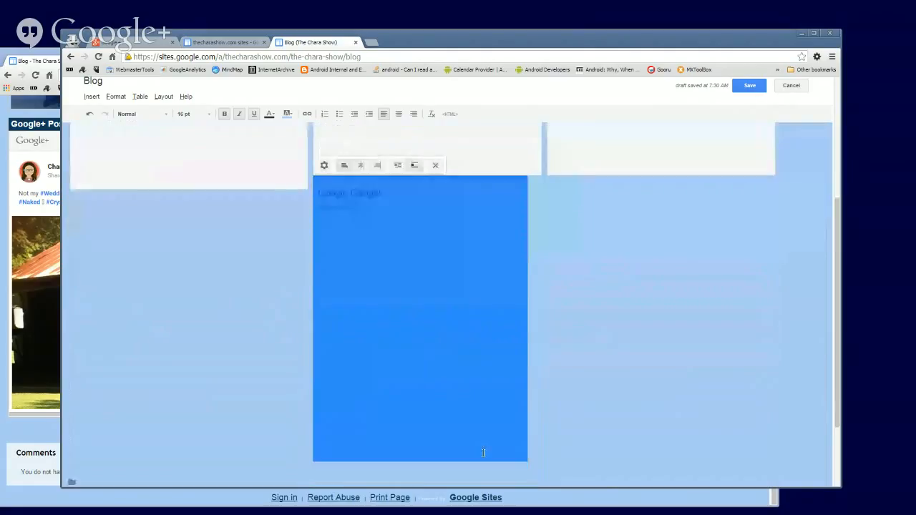
left_click(438, 322)
left_click(622, 290)
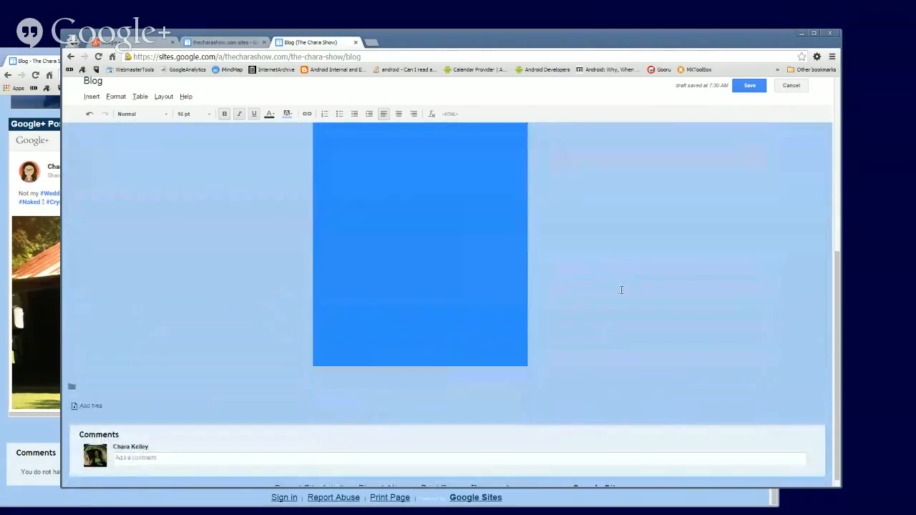
left_click(238, 282)
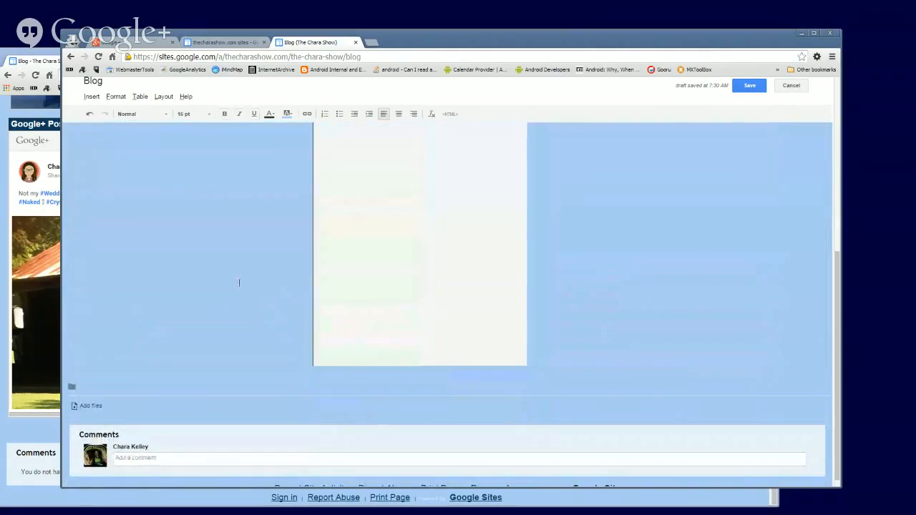
left_click(421, 308)
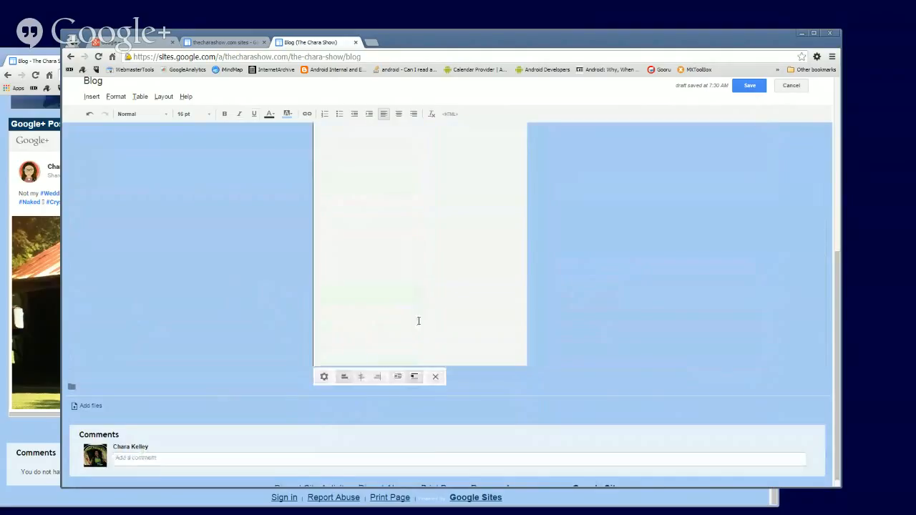
left_click(399, 379)
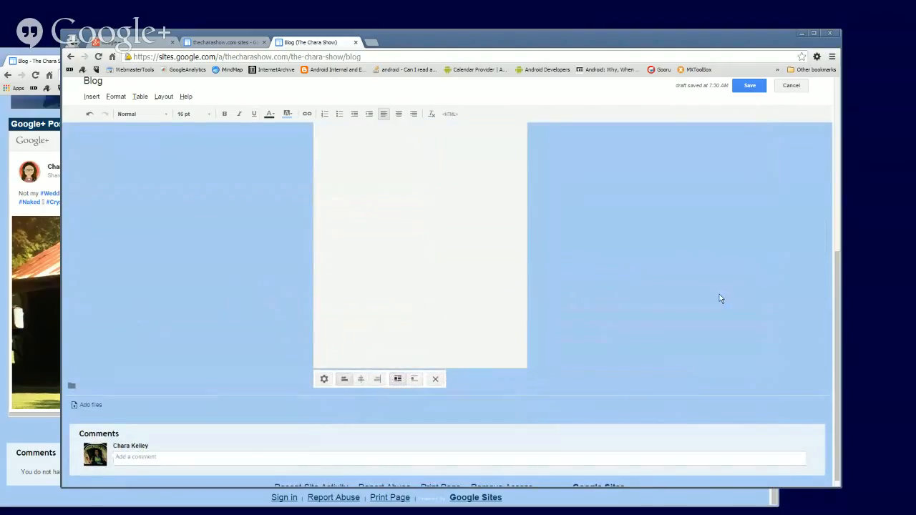
left_click(751, 86)
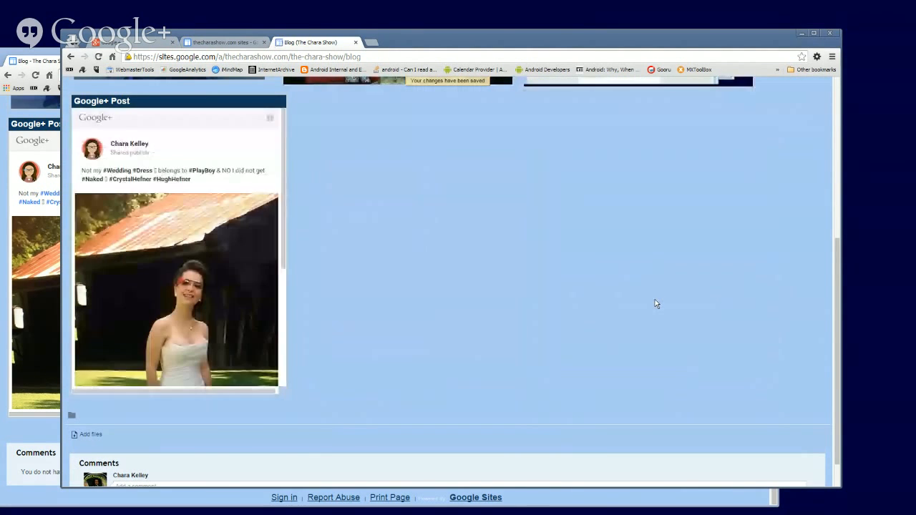
scroll(677, 294, "up", 5)
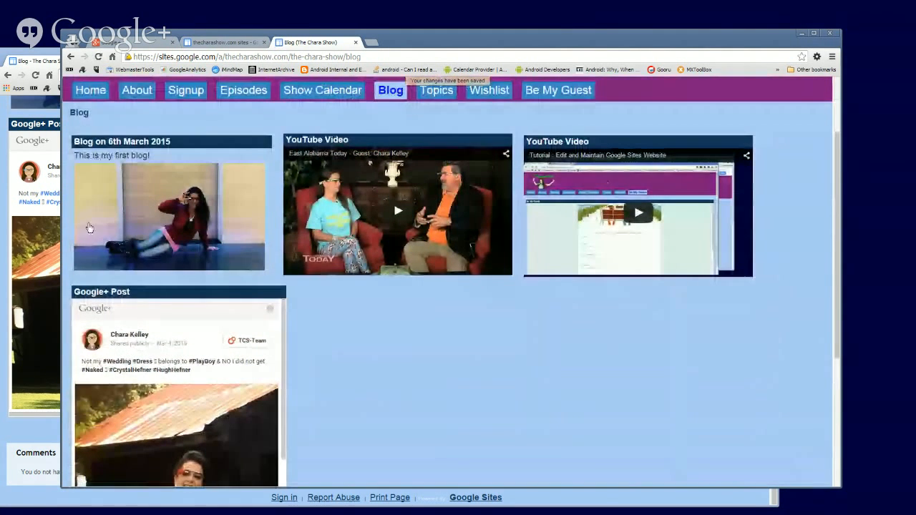